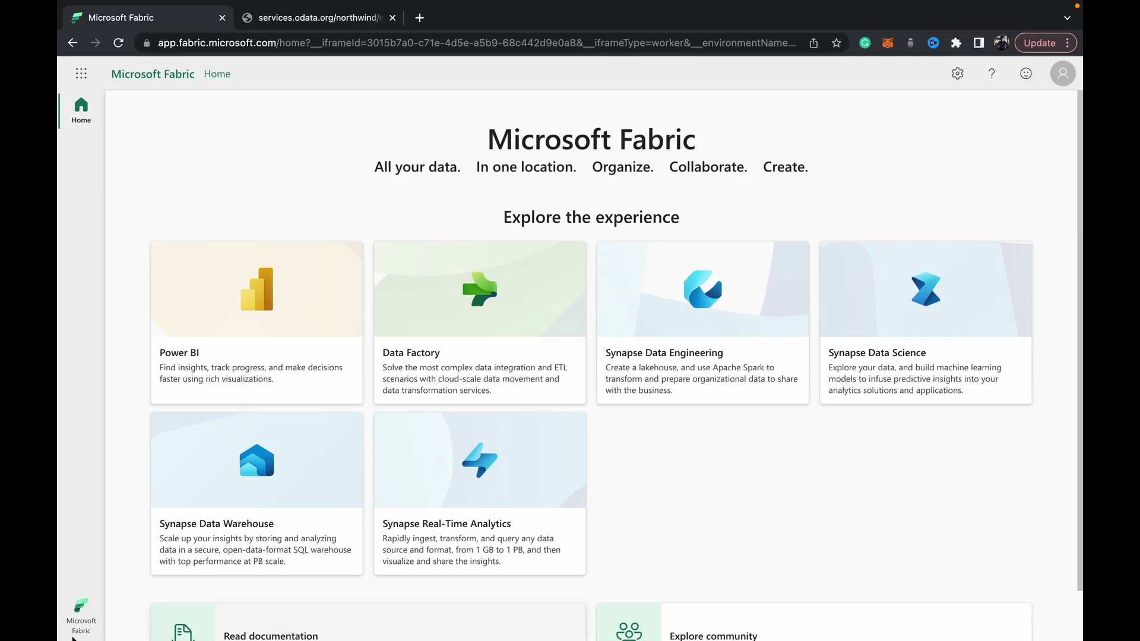
Open the Fabric experience switcher to move to the Data Factory experience
left_click(81, 614)
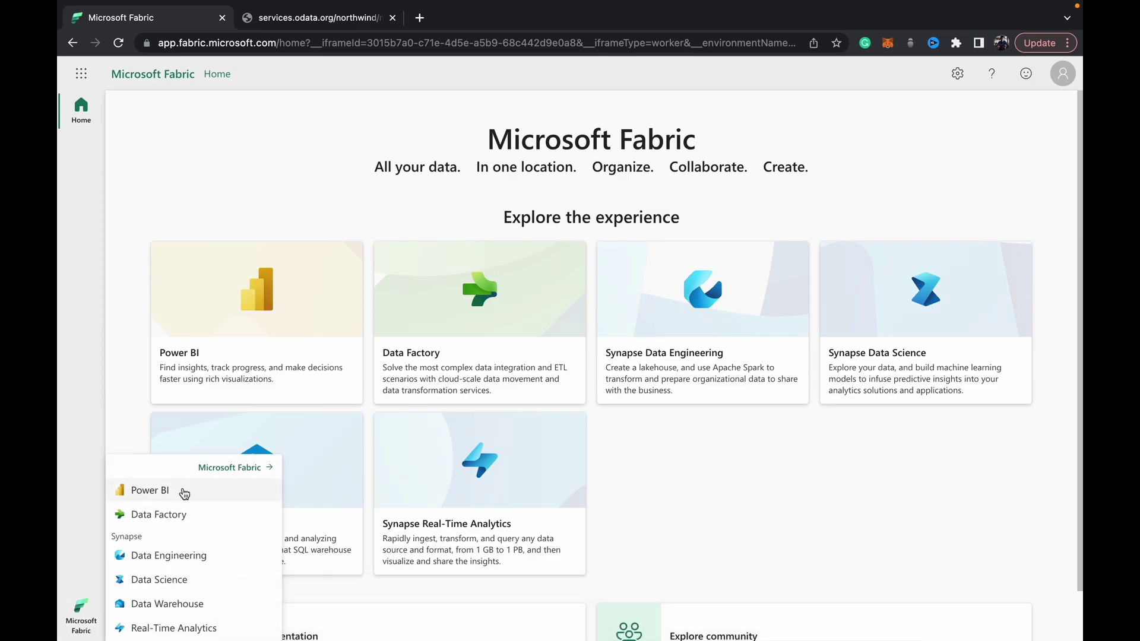
left_click(191, 512)
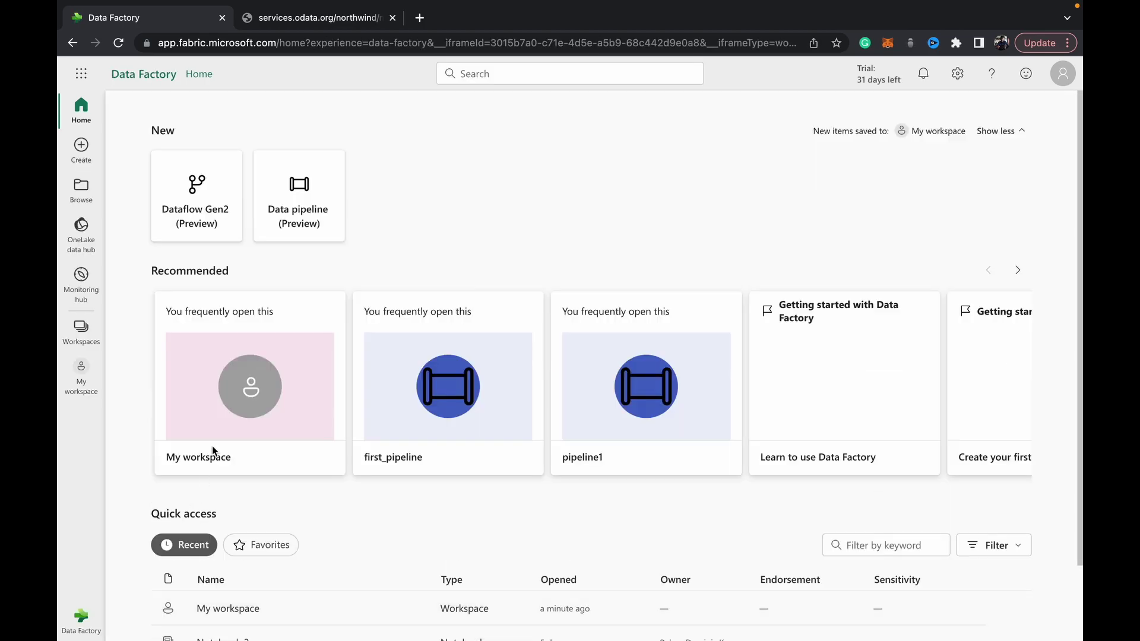
left_click(242, 395)
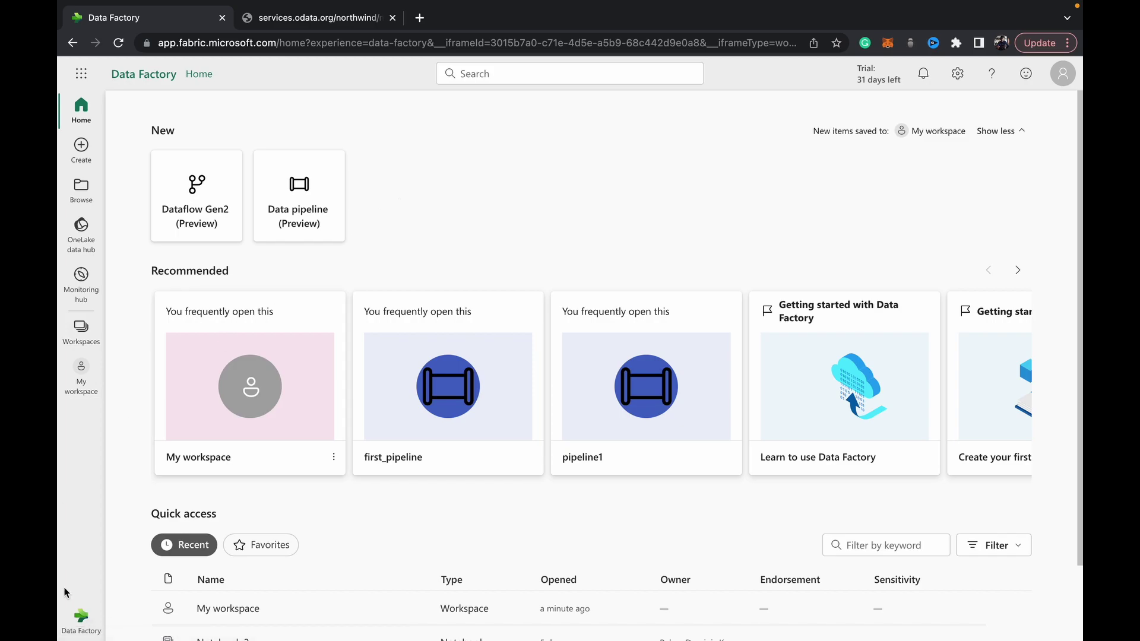
left_click(76, 619)
left_click(76, 620)
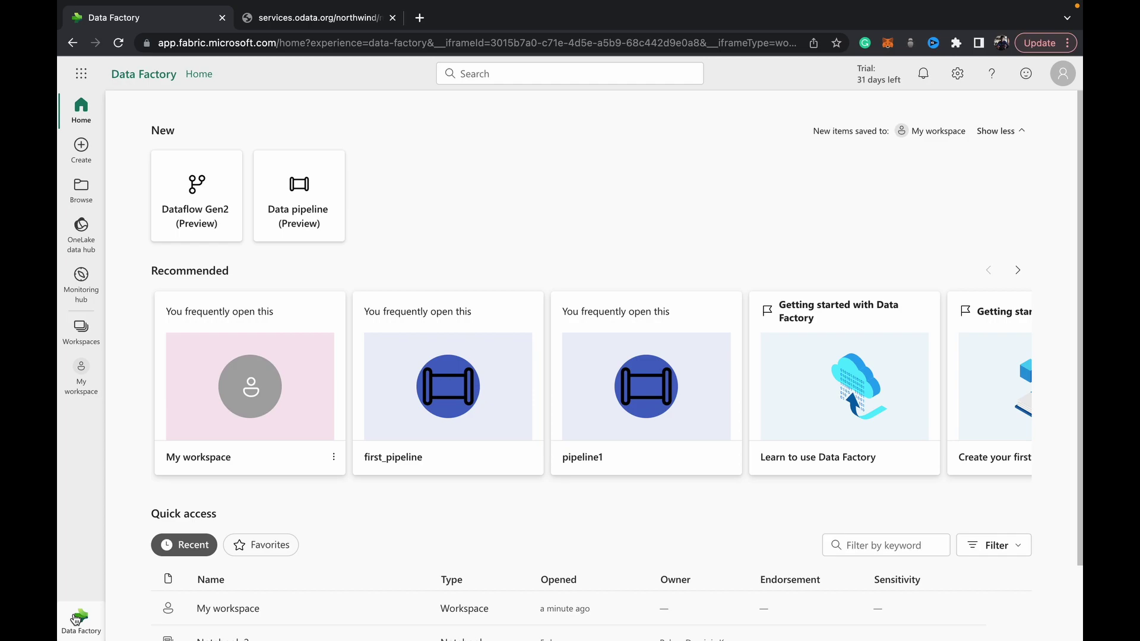
left_click(76, 619)
left_click(76, 619)
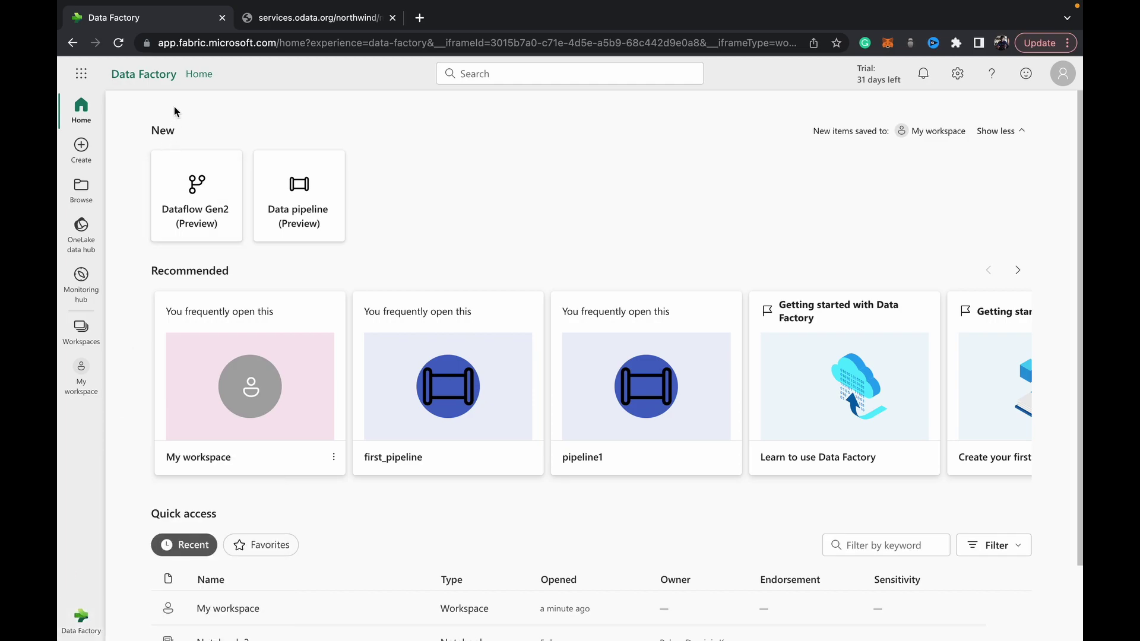
Create a new Dataflow Gen2 and check the Northwind OData service document
left_click(211, 218)
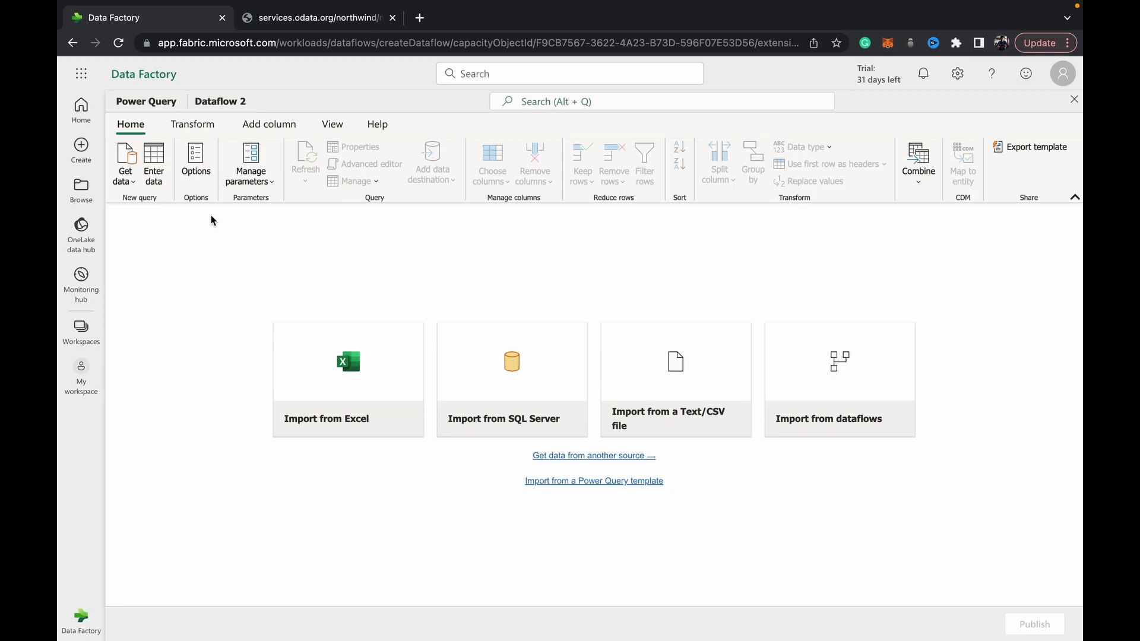
left_click(131, 185)
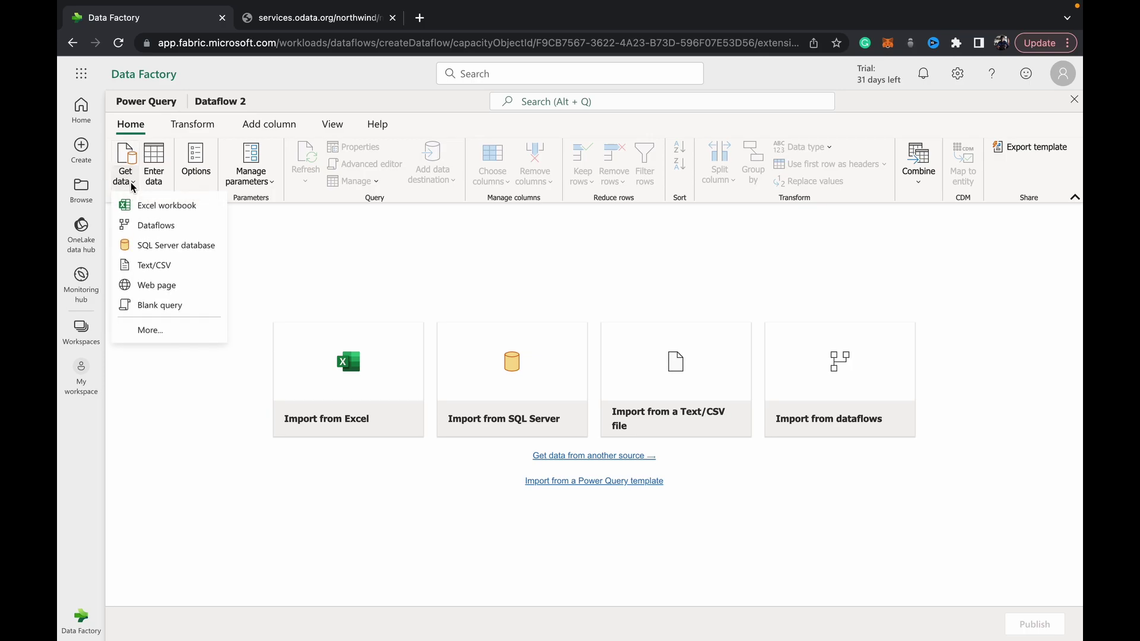
left_click(322, 20)
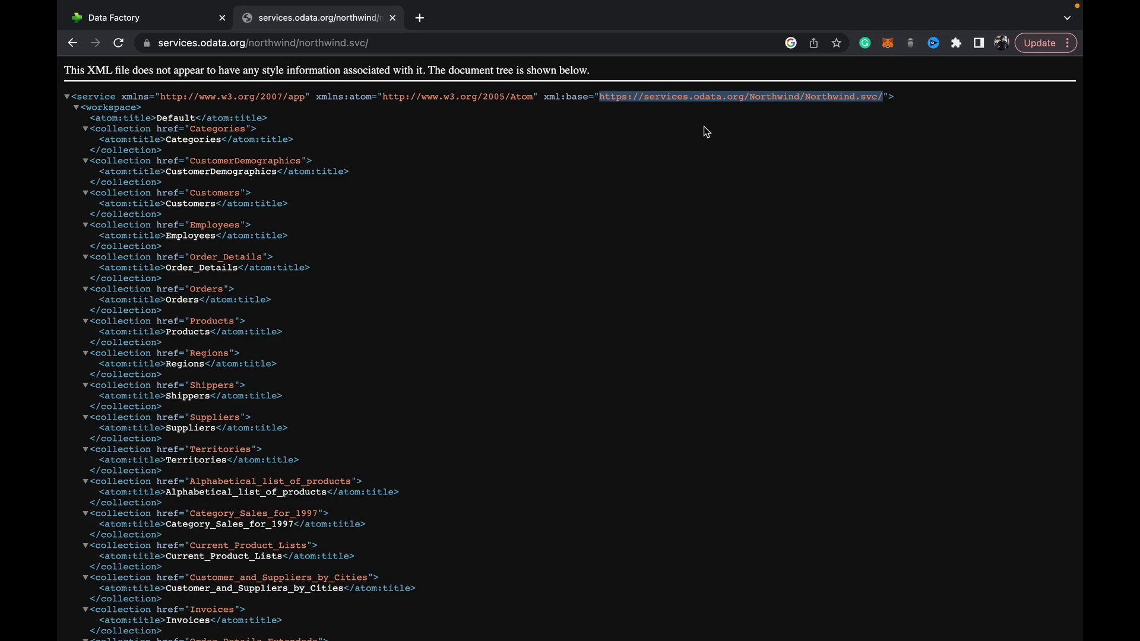
left_click(121, 19)
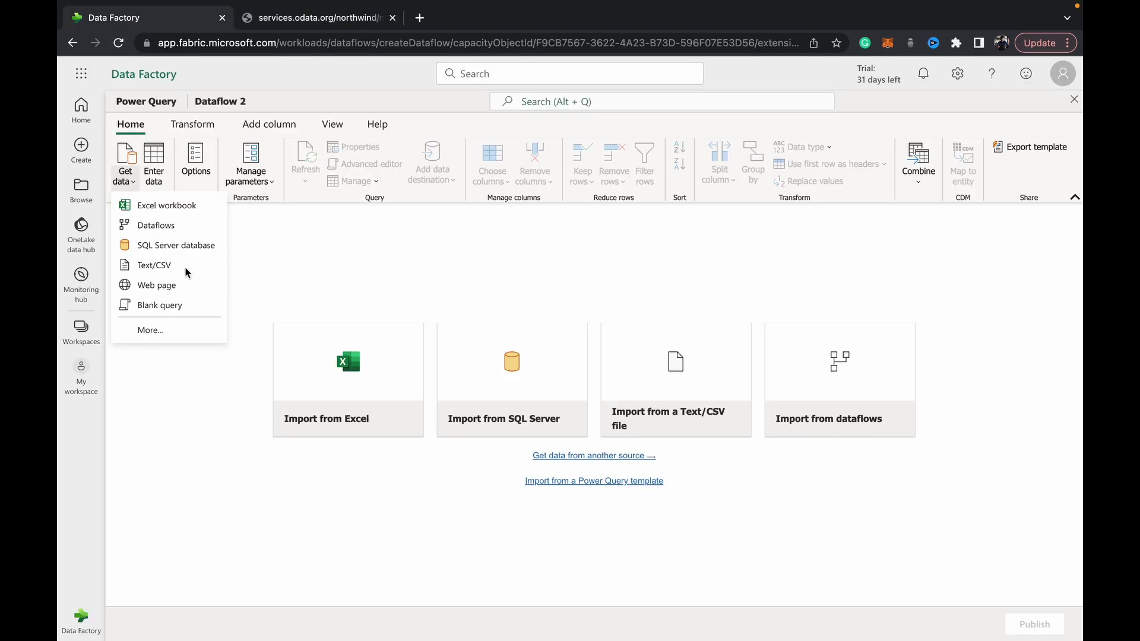
Browse the full connector catalogue, try OData, then cancel back to the data source list
left_click(165, 326)
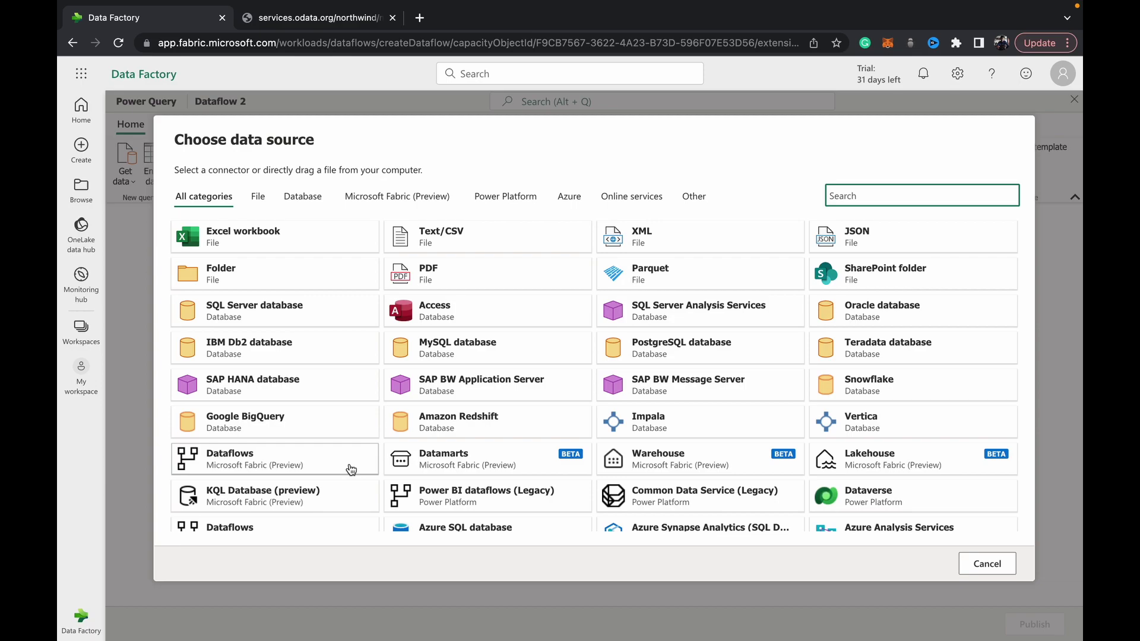
scroll(351, 469, "down", 2)
scroll(351, 469, "down", 4)
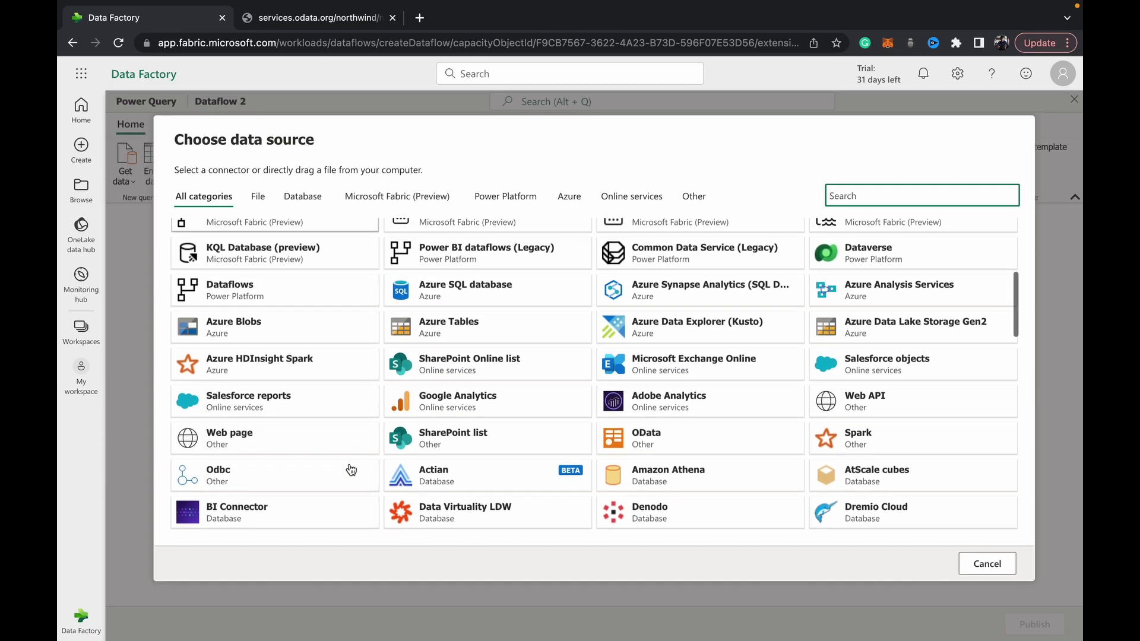
left_click(702, 444)
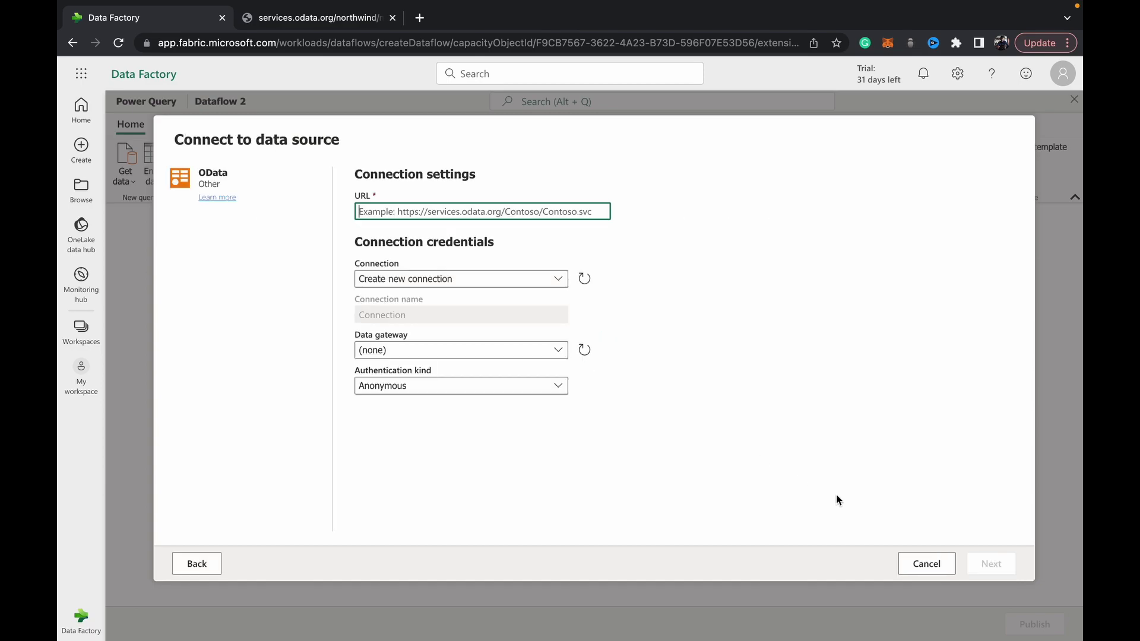
left_click(944, 563)
left_click(127, 175)
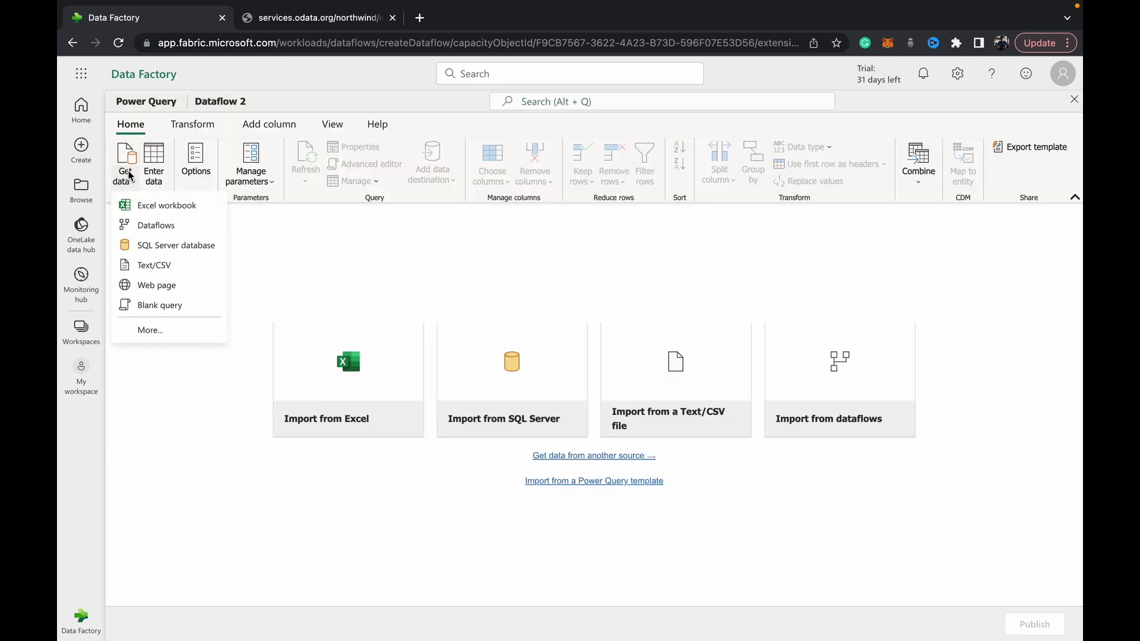
Reopen the full connector catalogue and scroll through it to find the OData tile
left_click(185, 328)
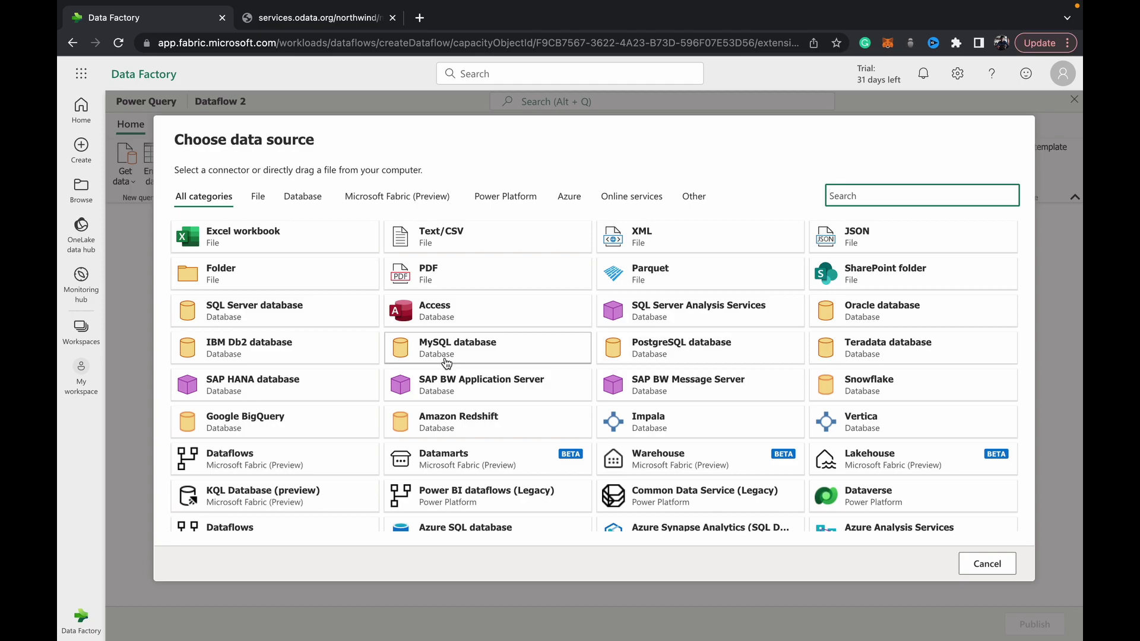
scroll(446, 364, "down", 5)
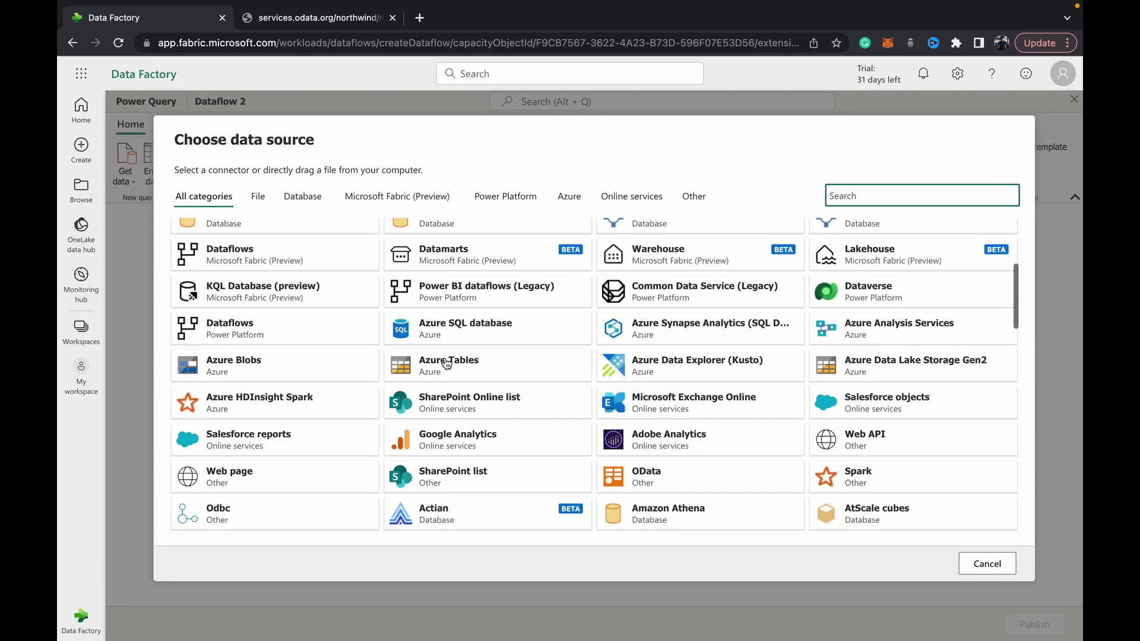
scroll(447, 363, "down", 1)
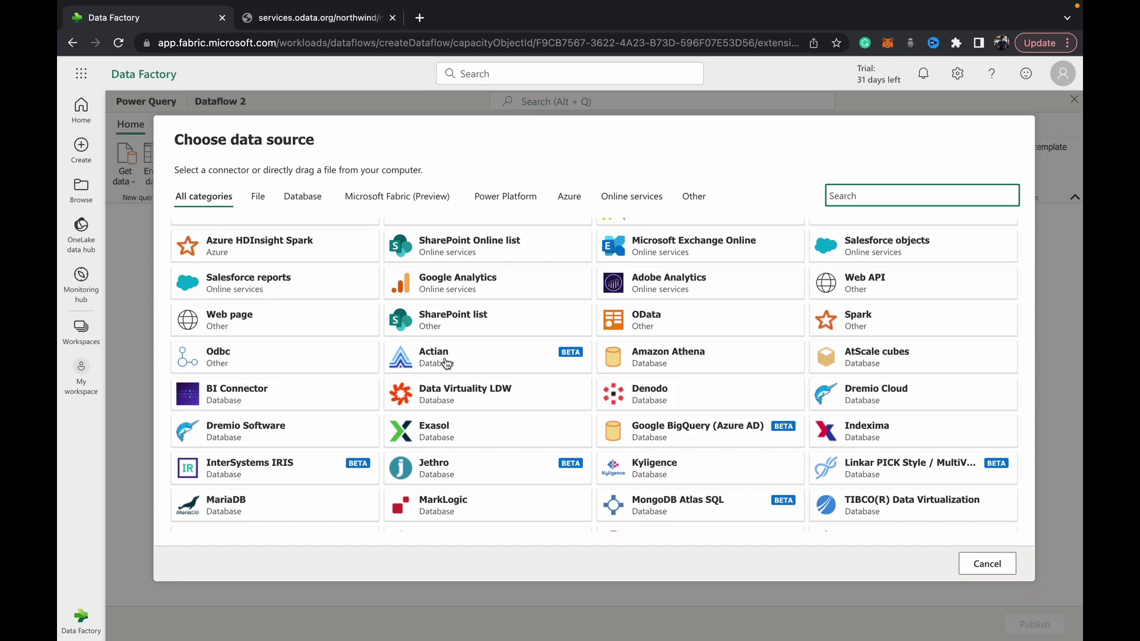
scroll(447, 363, "down", 3)
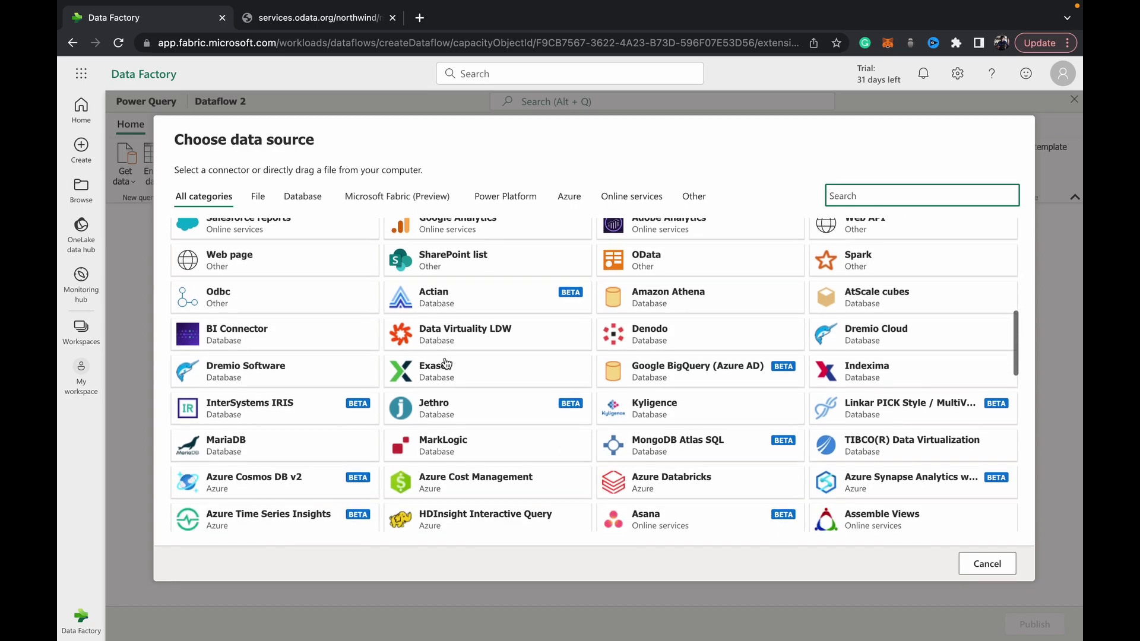
scroll(447, 364, "down", 6)
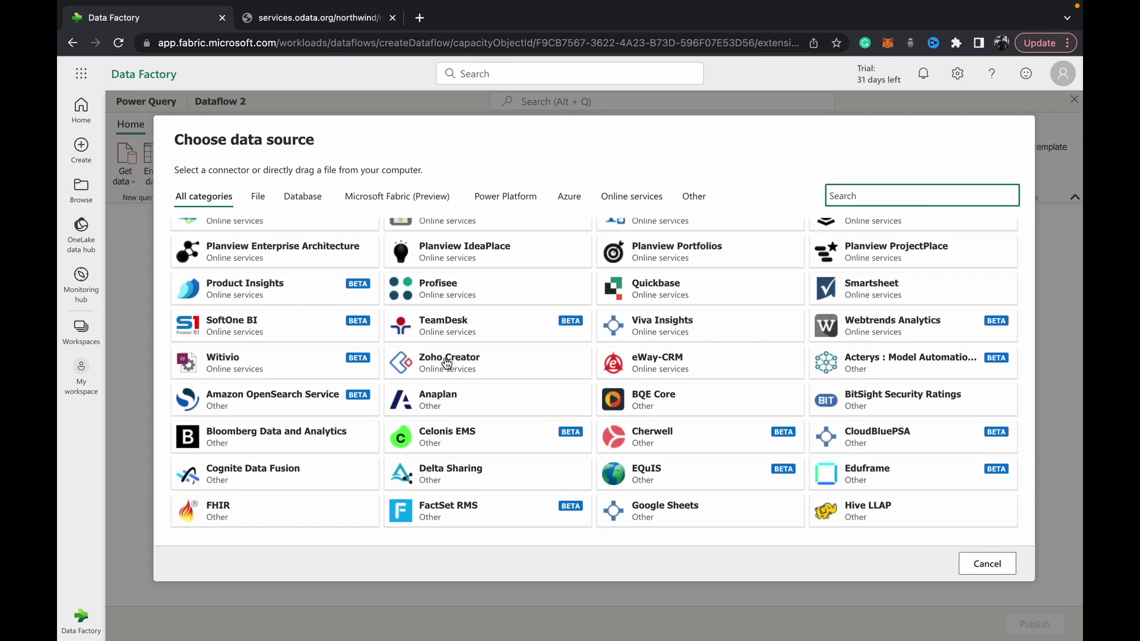
scroll(447, 364, "up", 10)
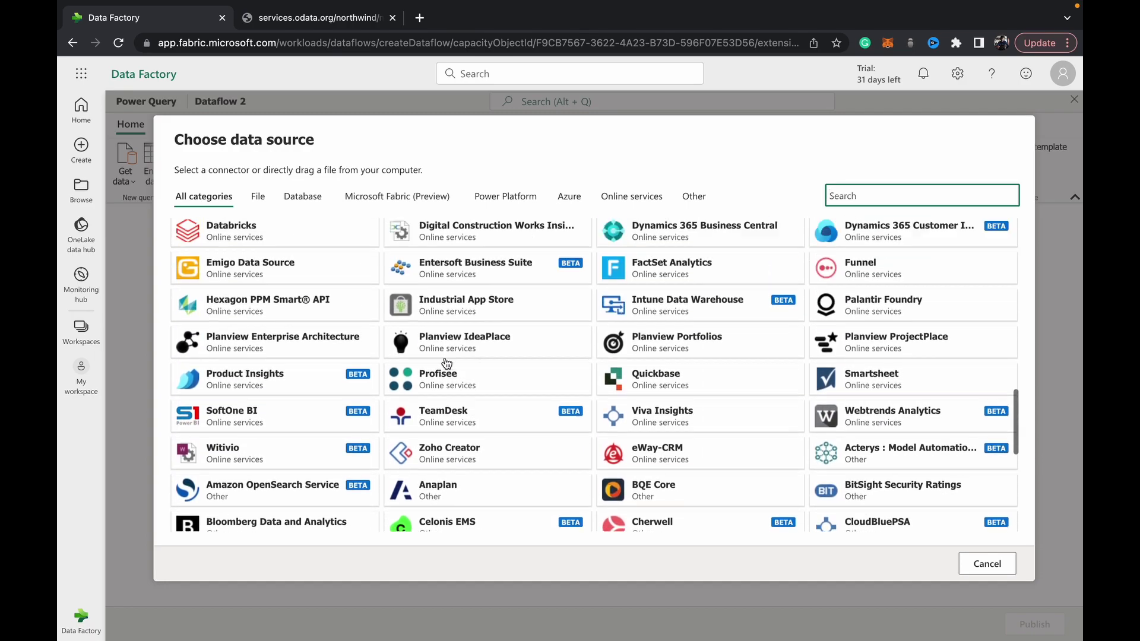
scroll(447, 364, "down", 4)
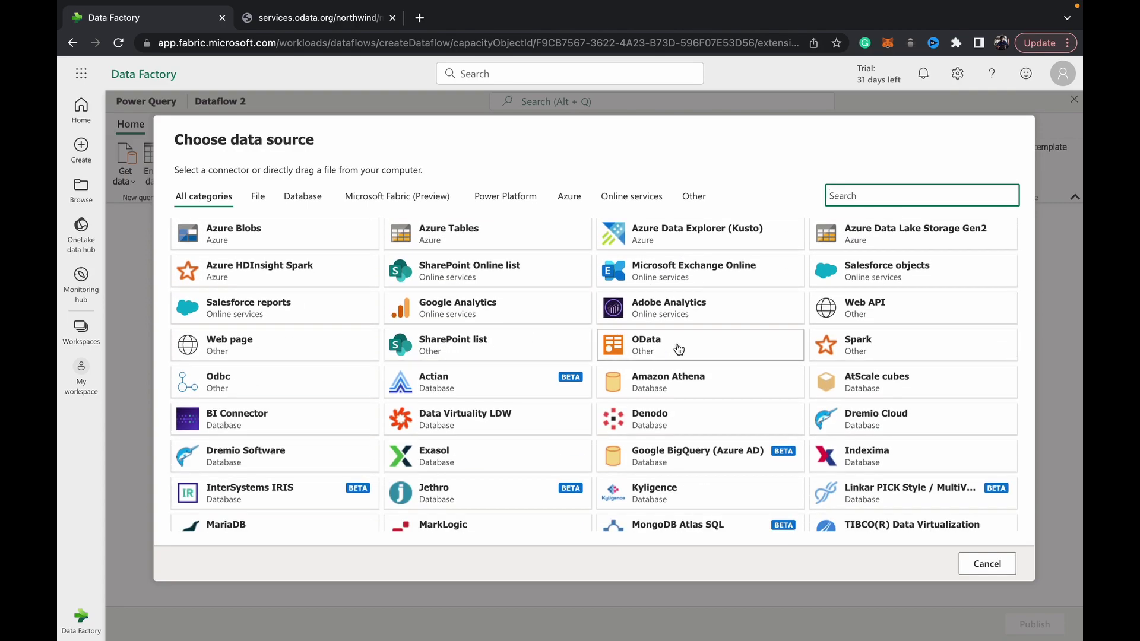
Connect OData to the pasted Northwind service URL and select the Orders table
left_click(679, 348)
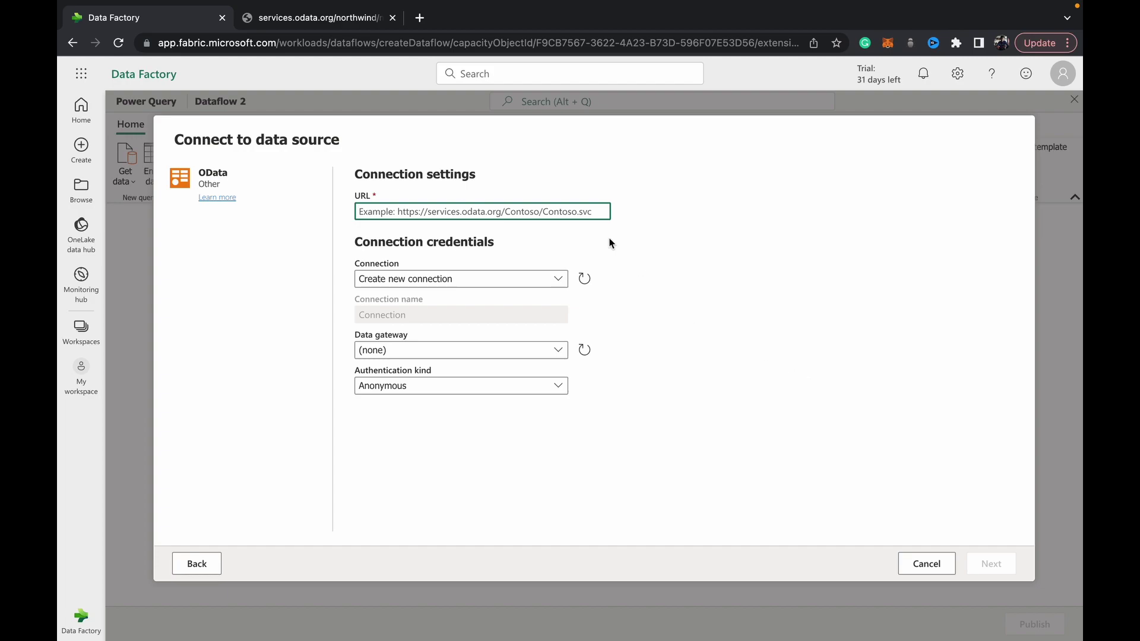
type("https://services.odata.org/Northwind/Northwind.svc/")
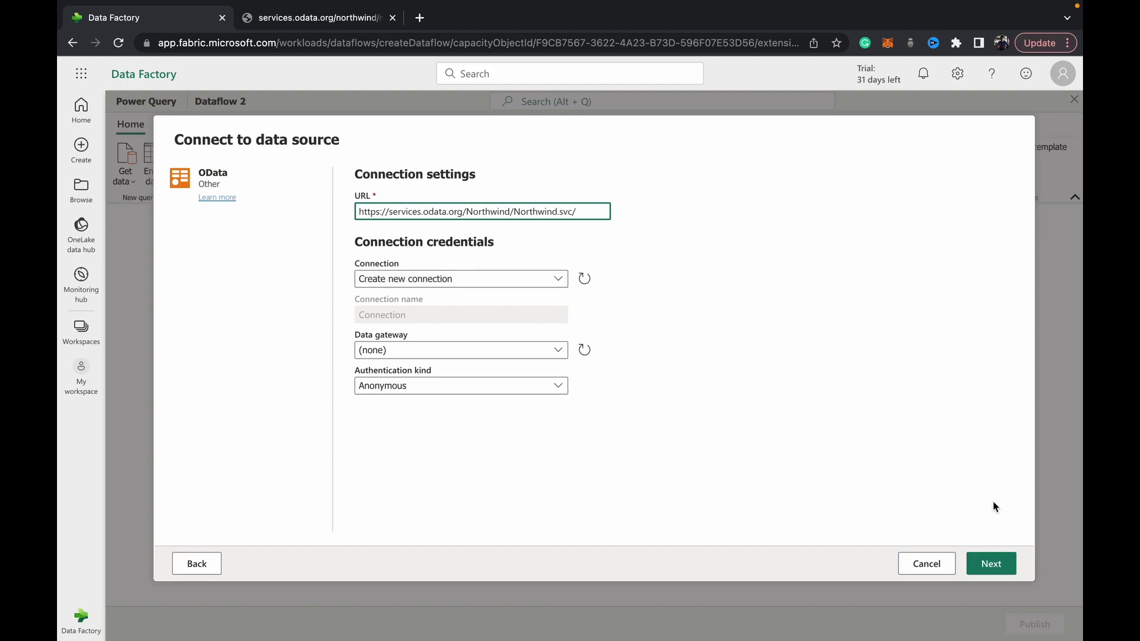
left_click(985, 565)
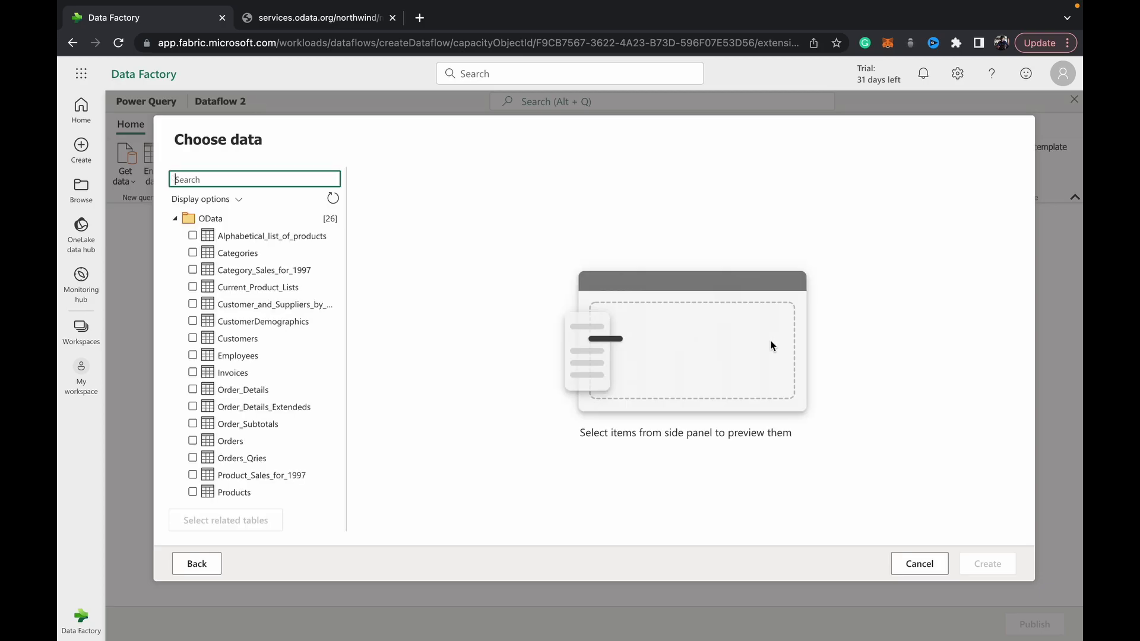
left_click(238, 376)
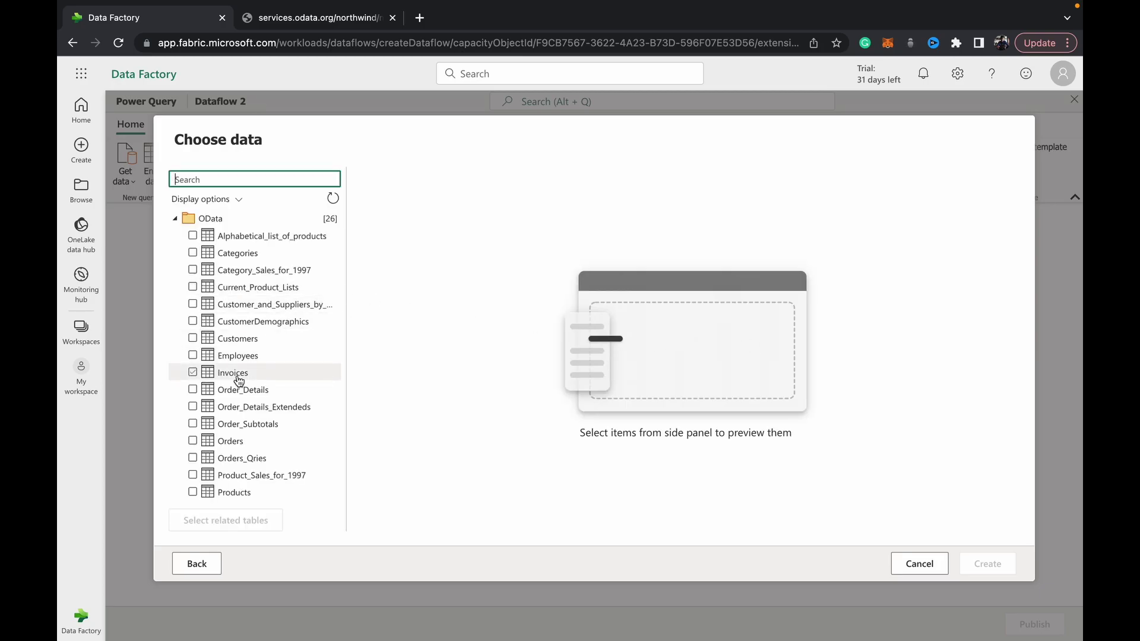
left_click(193, 444)
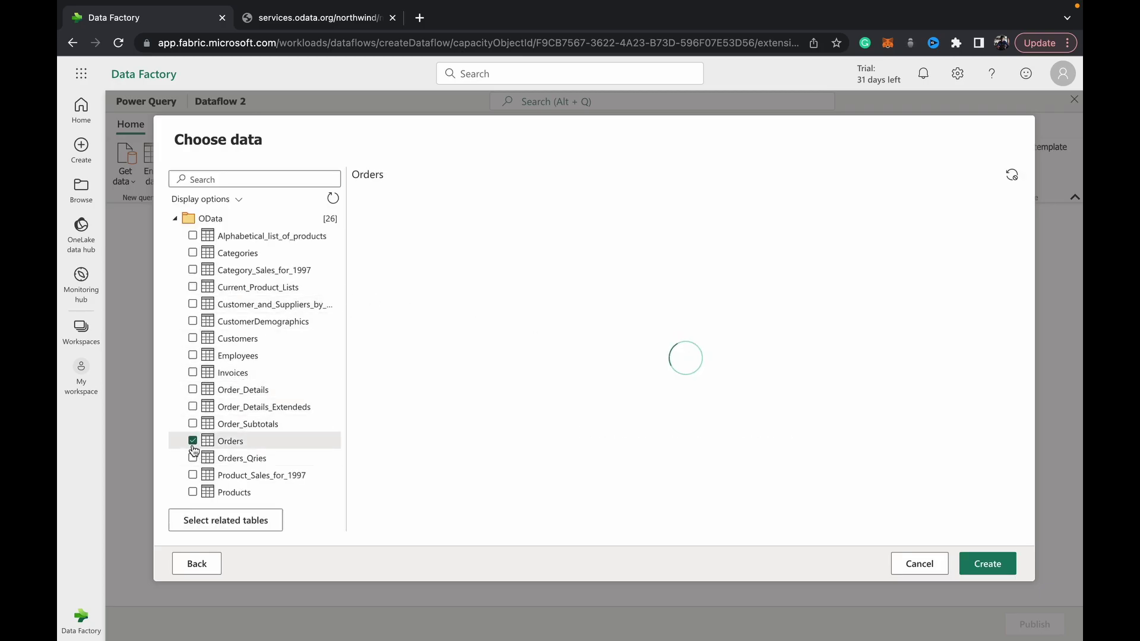
Create the Orders query and scroll its preview right to the related columns
left_click(993, 564)
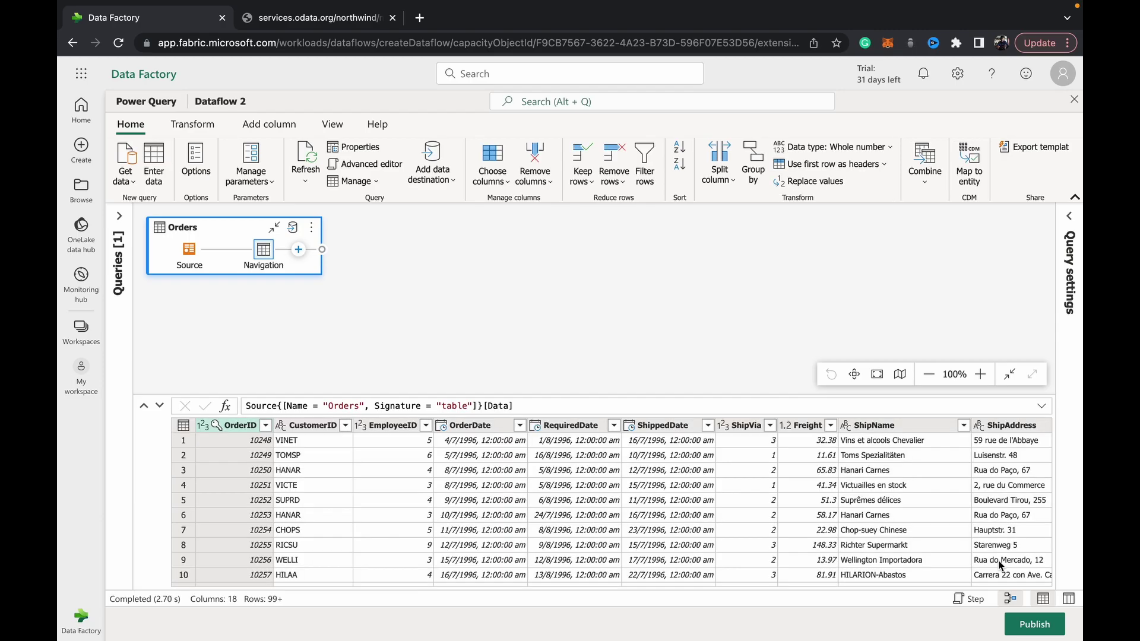
scroll(828, 500, "right", 10)
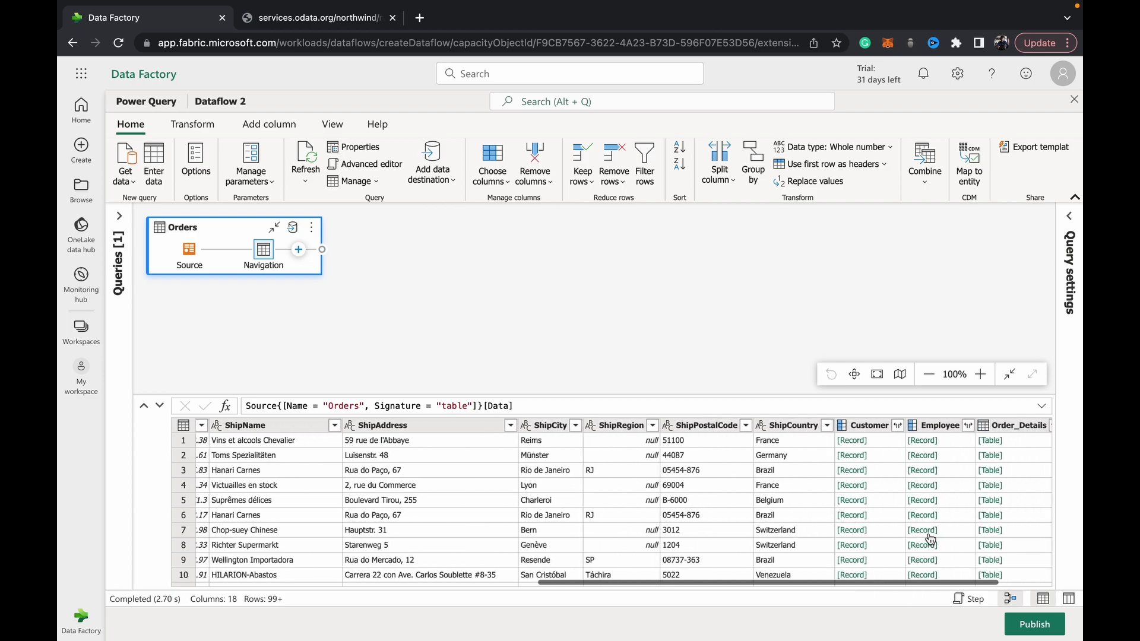
Remove the Customer, Employee, Order_Details and Shipper columns from the Orders query
scroll(834, 536, "right", 2)
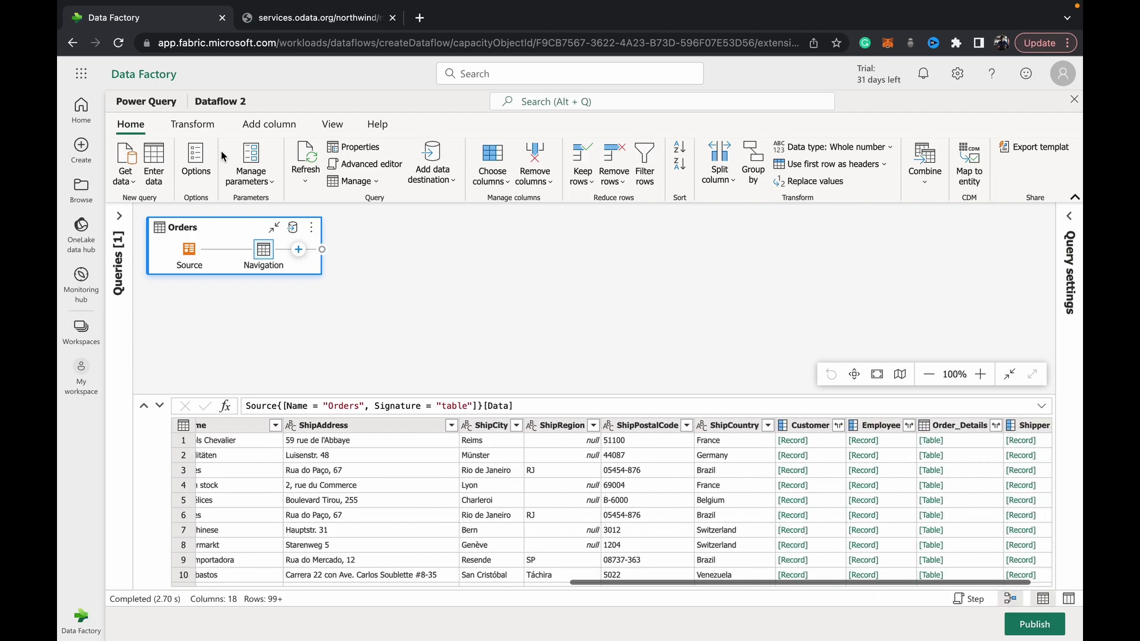
left_click(809, 427)
left_click(880, 426, "ctrl")
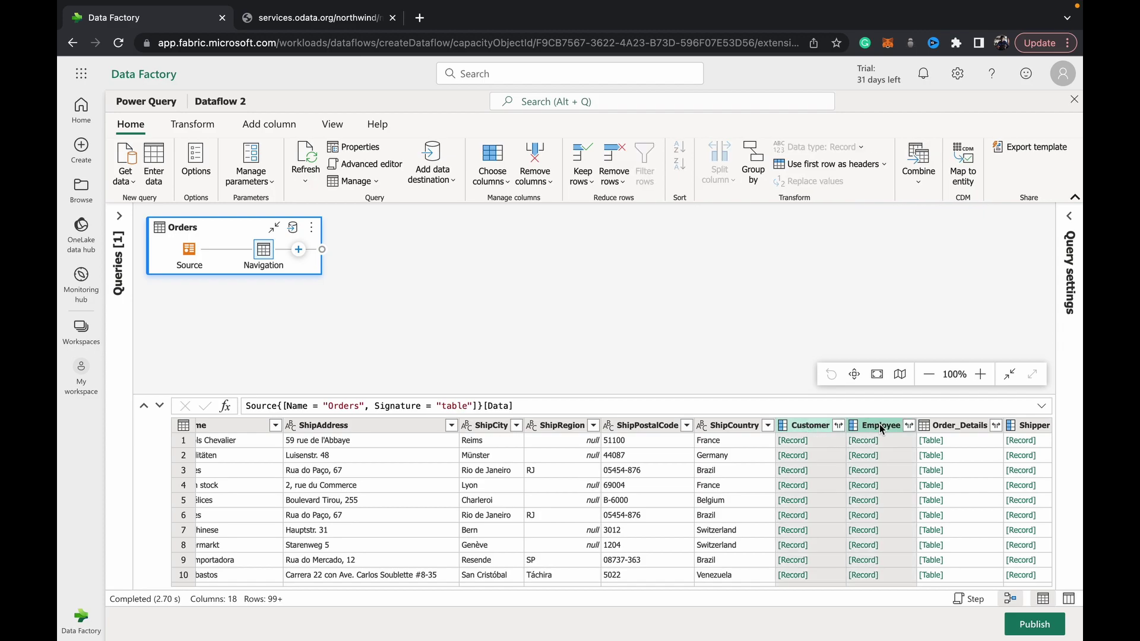
left_click(971, 428, "ctrl")
left_click(1027, 427, "ctrl")
right_click(1027, 428)
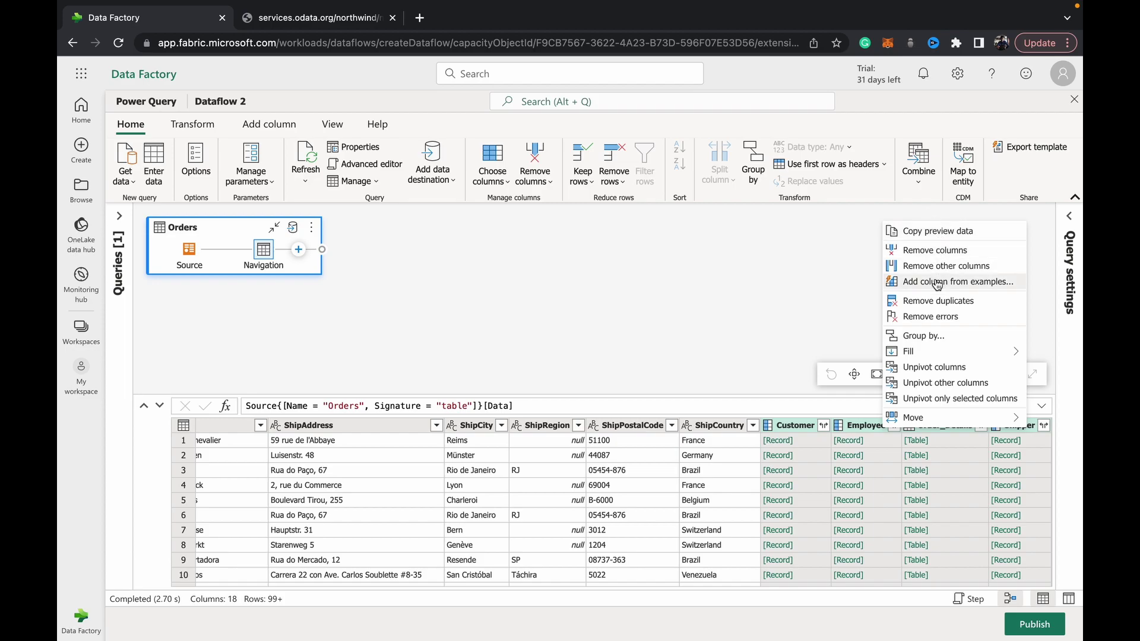
left_click(935, 250)
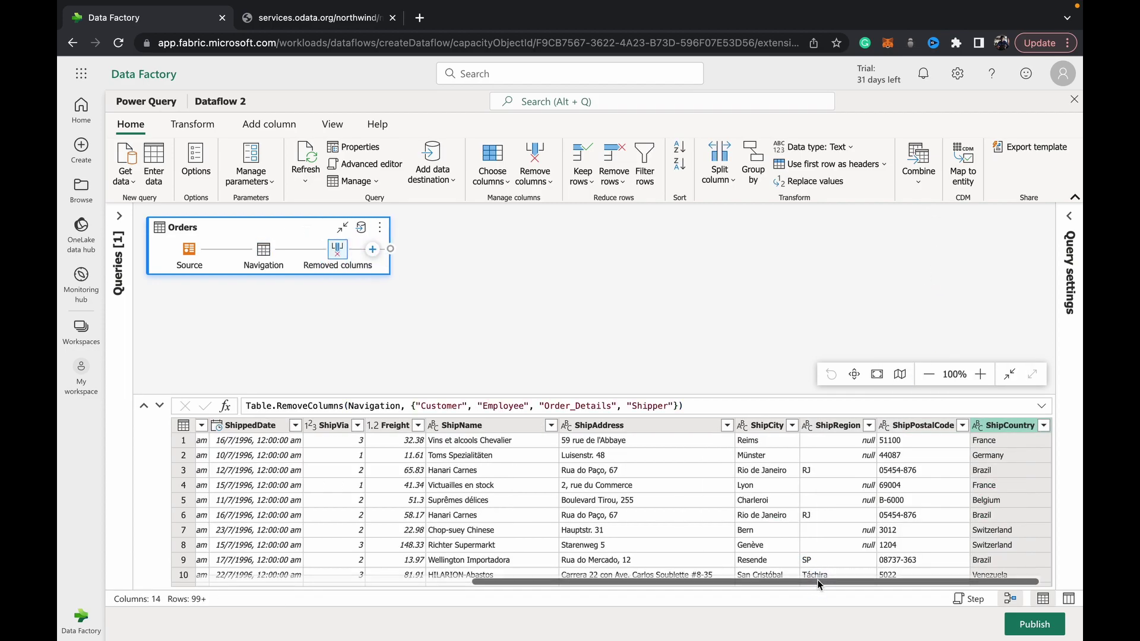
Scroll through the remaining 14 columns to check the result
left_click_drag(819, 583, 410, 585)
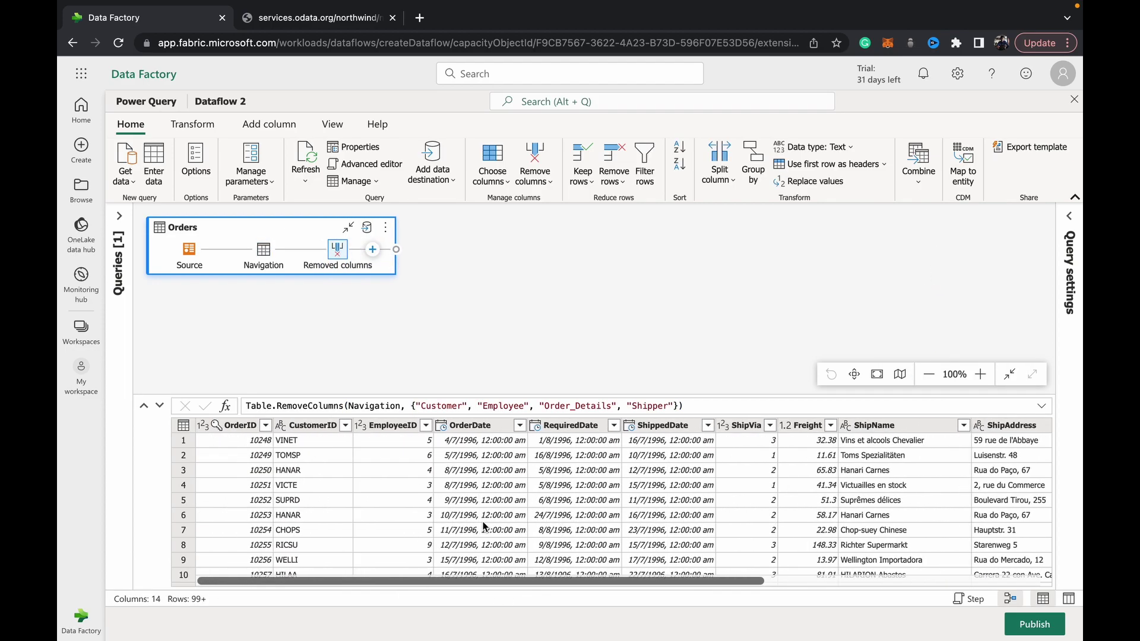
scroll(484, 527, "down", 3)
scroll(484, 526, "up", 3)
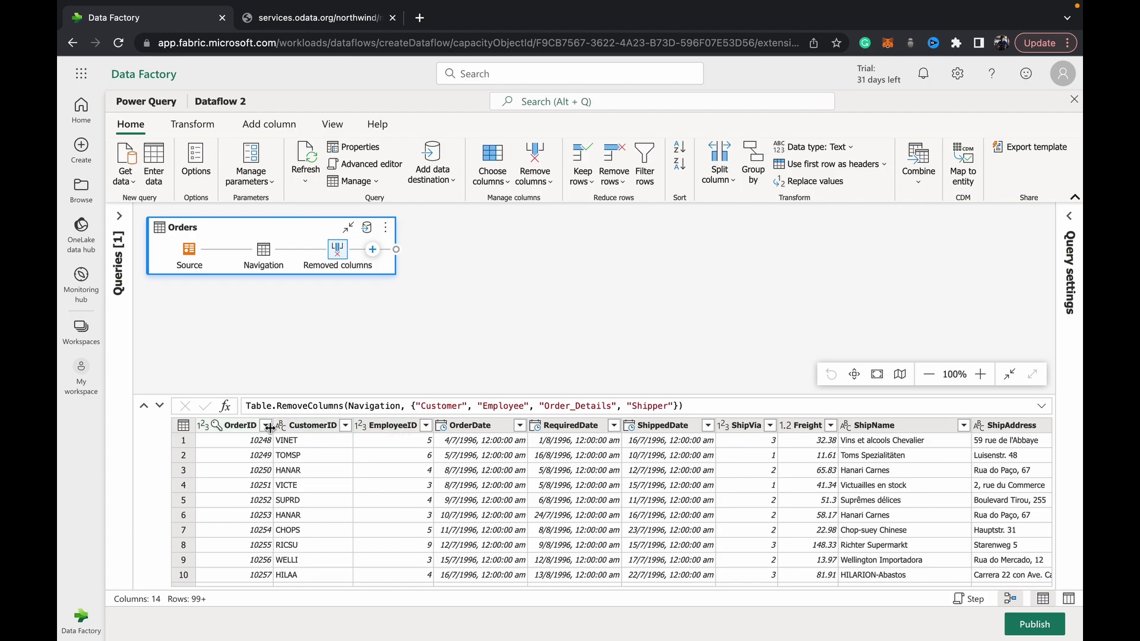
scroll(501, 446, "right", 10)
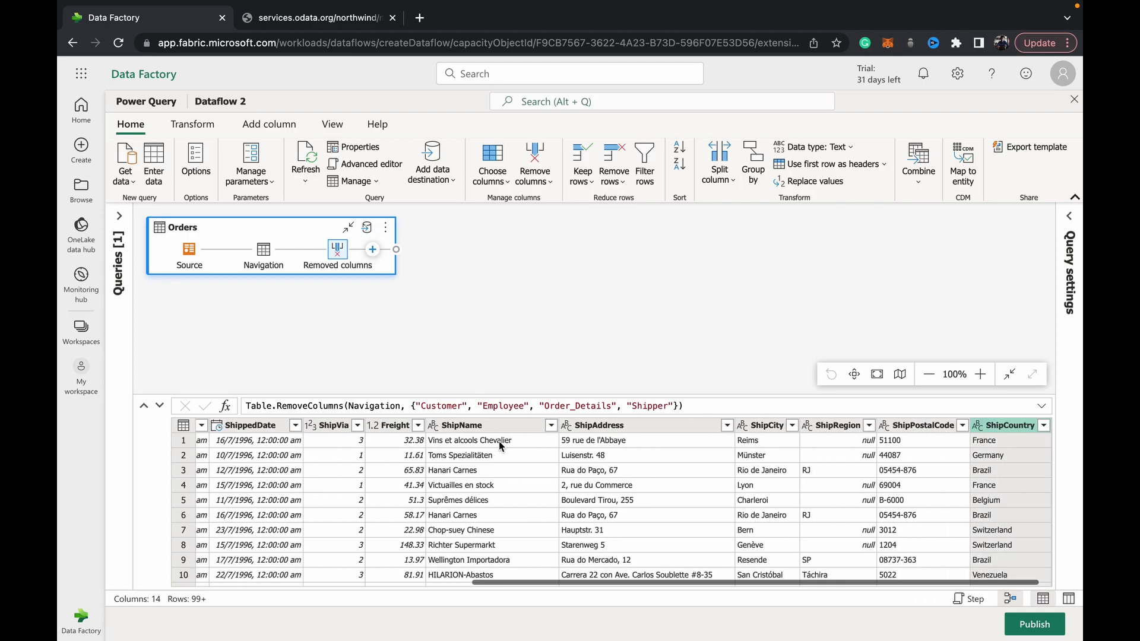
scroll(501, 446, "left", 10)
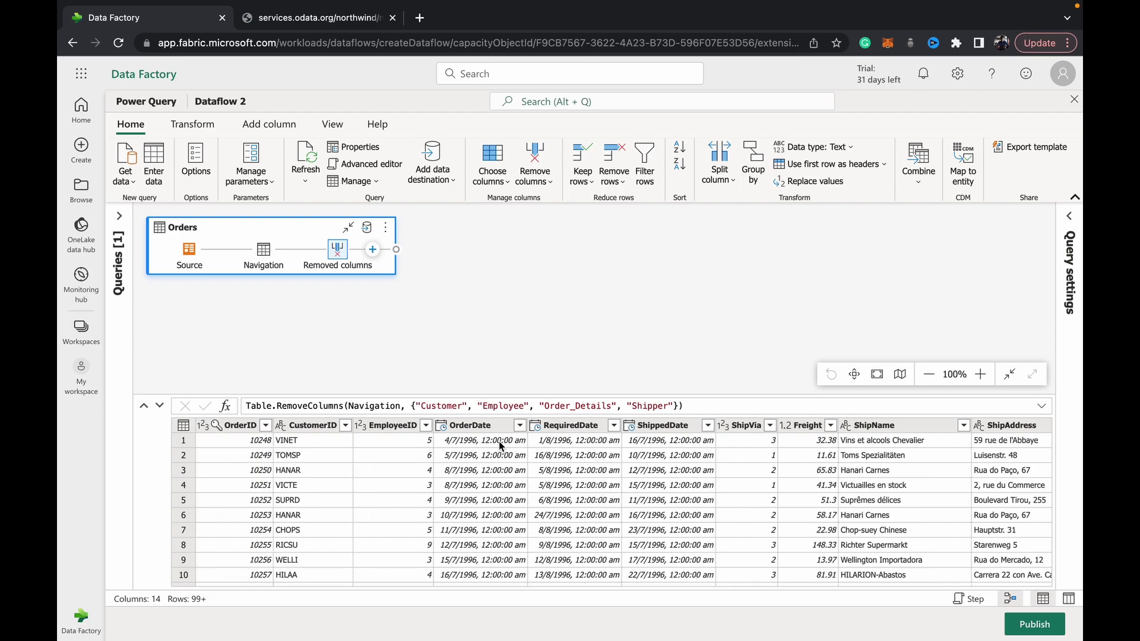
Add a Lakehouse data destination to the Orders query
left_click(368, 228)
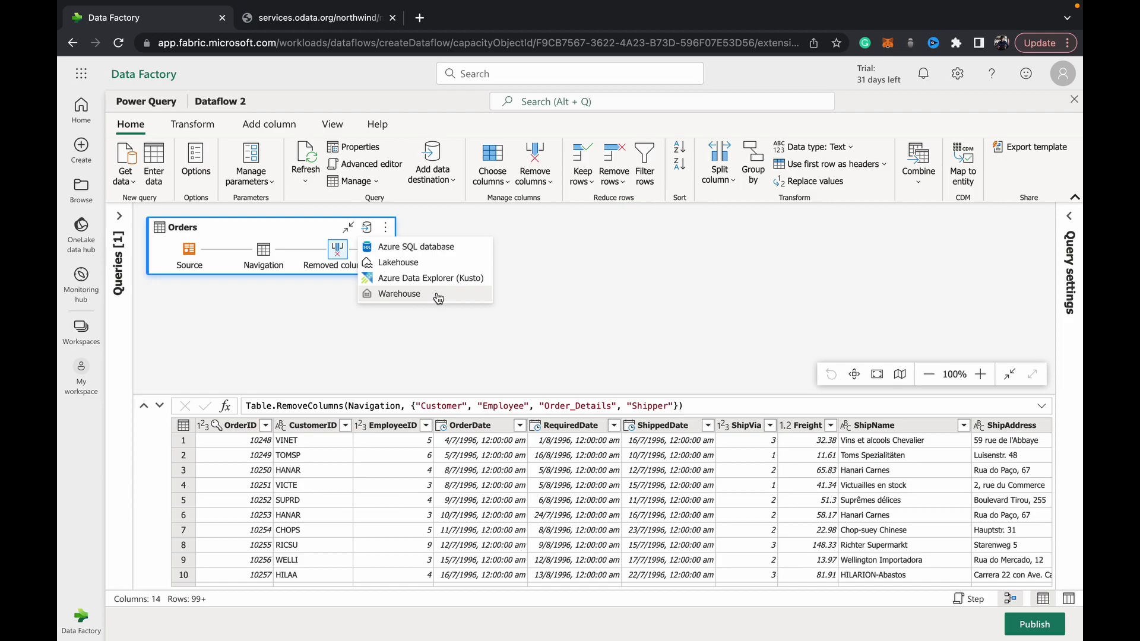
left_click(419, 265)
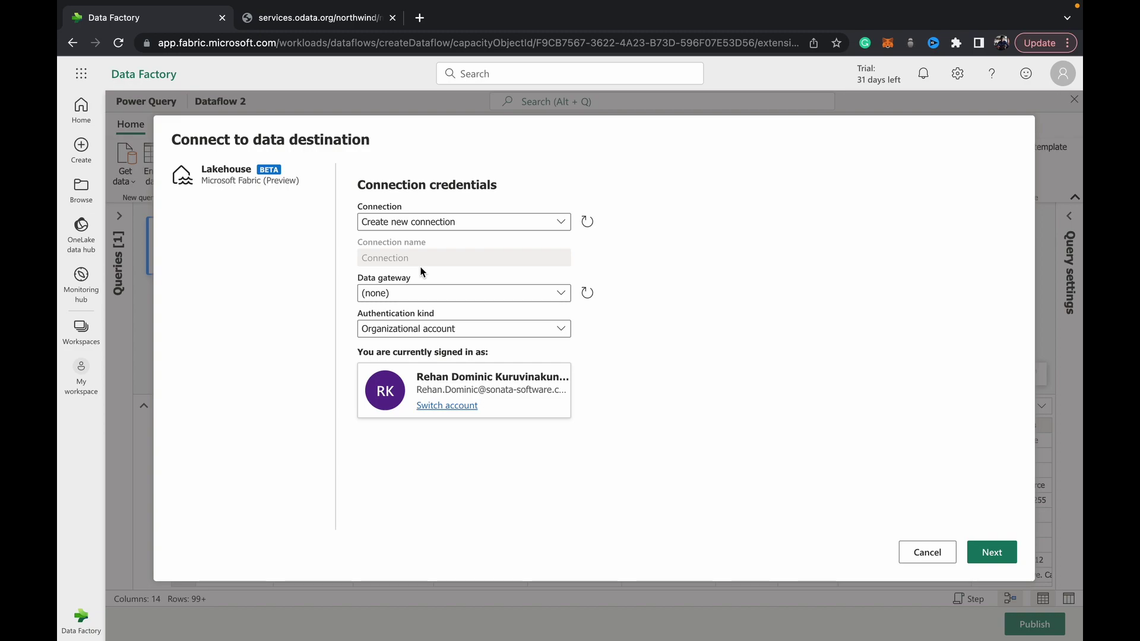
Create the Lakehouse connection and select Lakehouse1 under My workspace
left_click(993, 553)
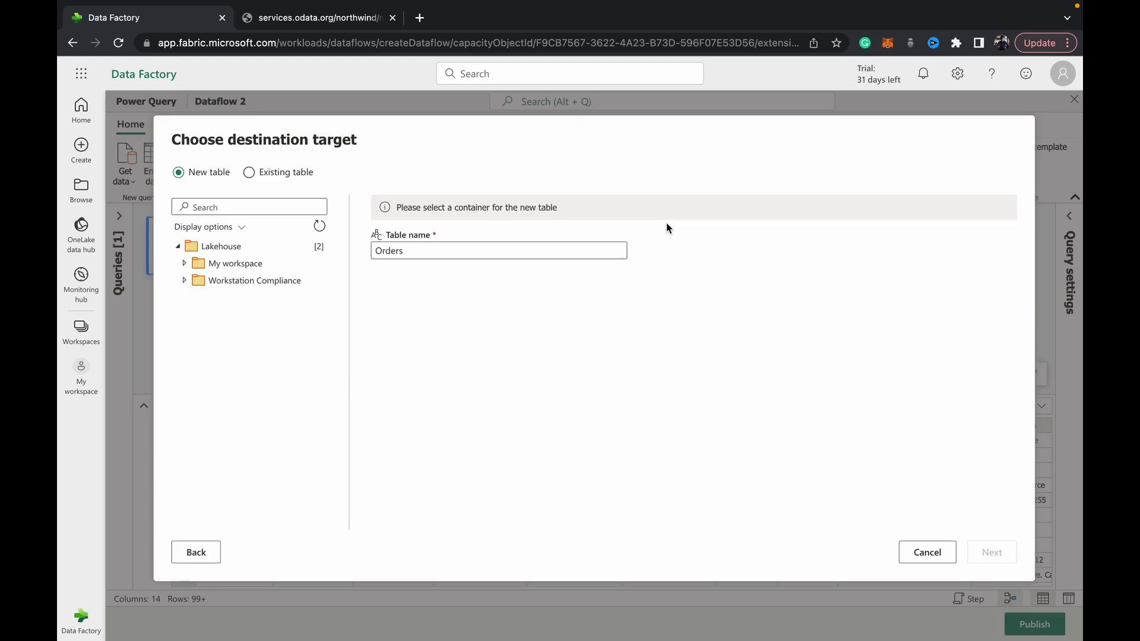
left_click(185, 264)
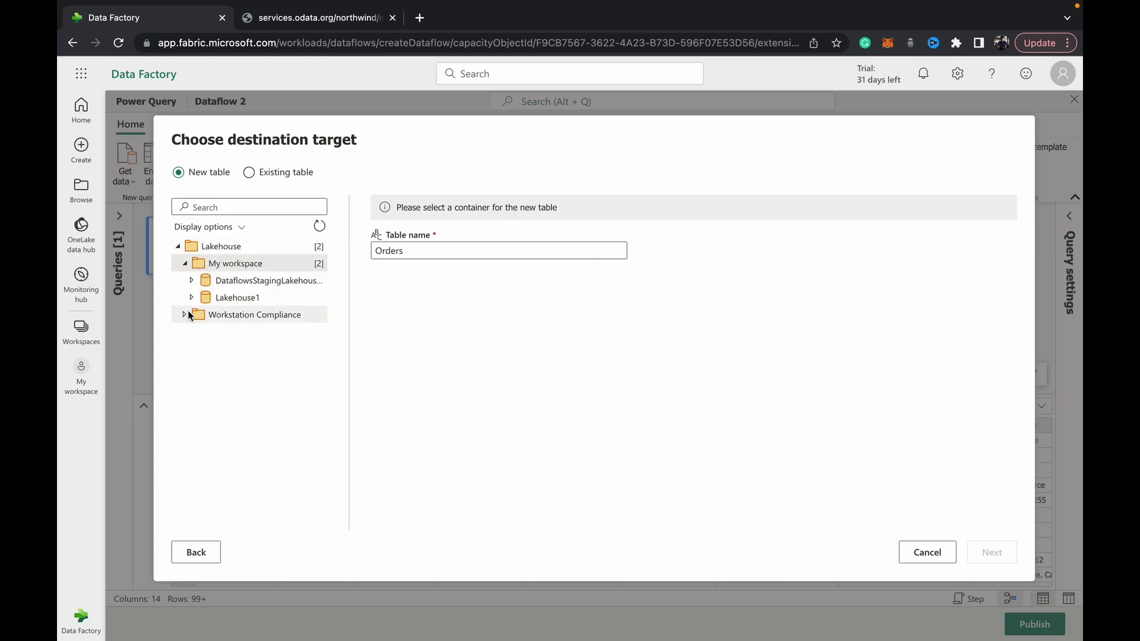
left_click(236, 299)
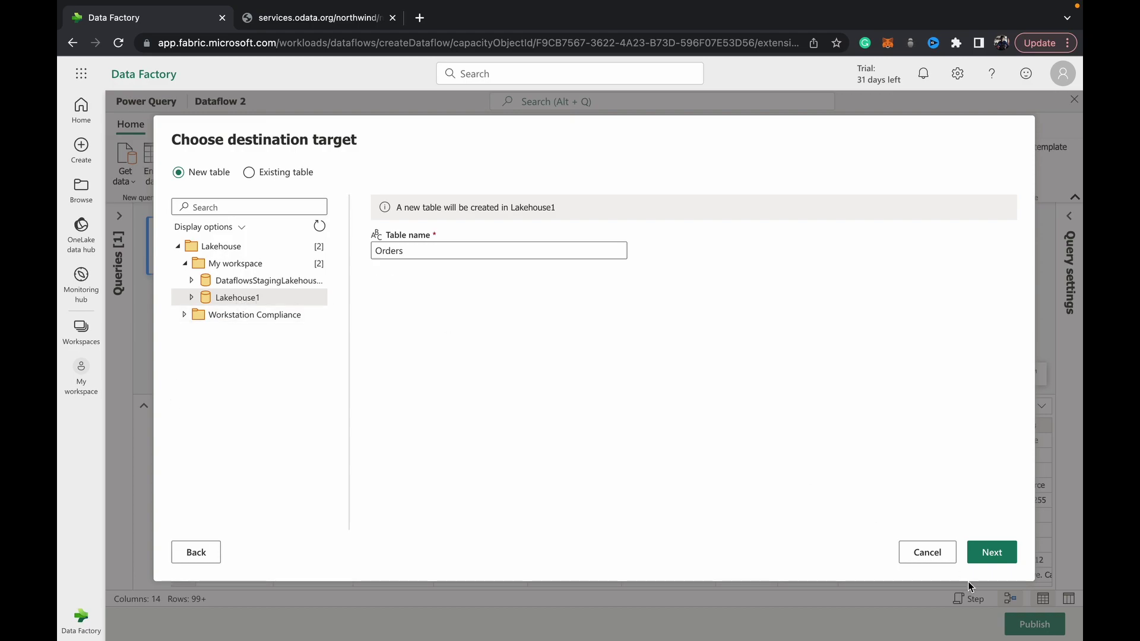
Keep the new Orders table with Replace and the default column mapping, and save
left_click(992, 553)
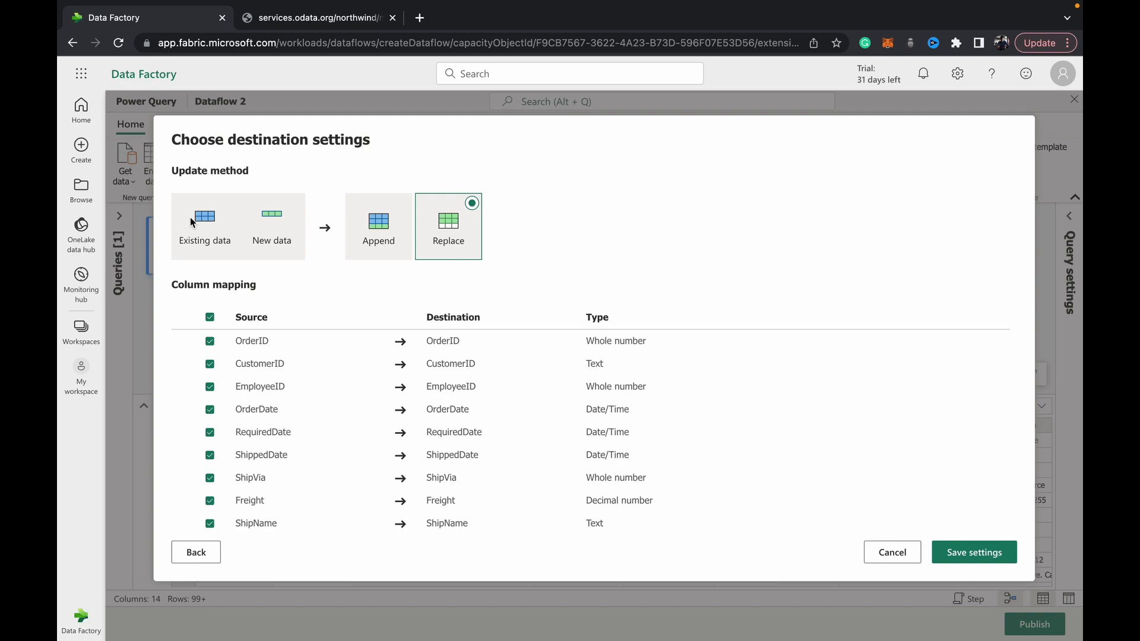
scroll(358, 411, "down", 5)
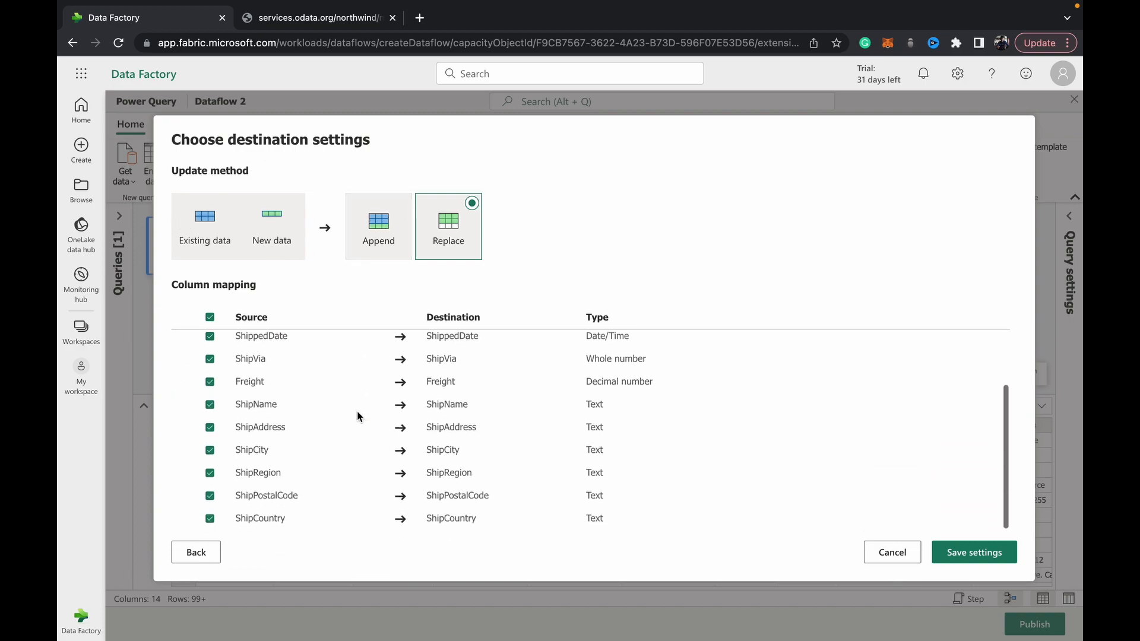
scroll(358, 411, "up", 5)
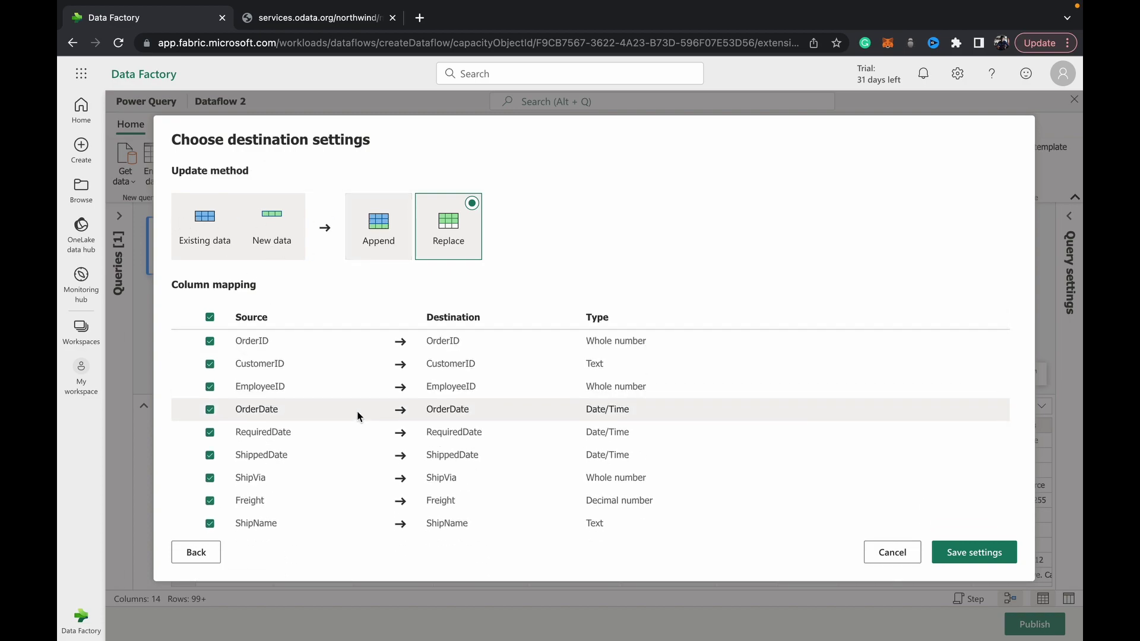
scroll(358, 411, "down", 5)
scroll(327, 376, "up", 5)
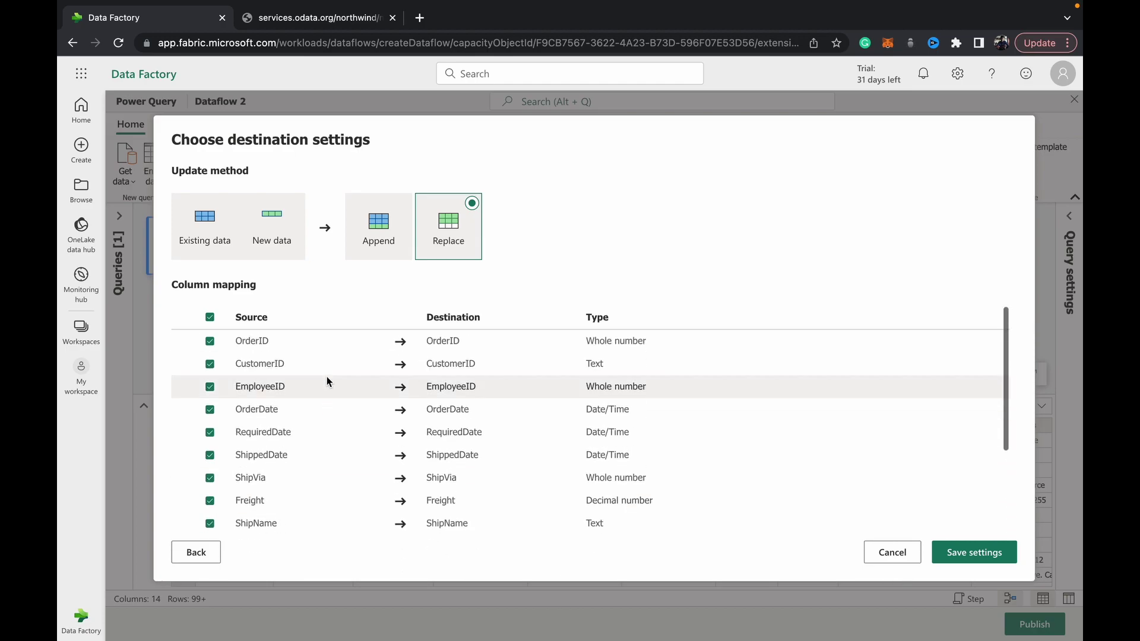
scroll(327, 376, "down", 5)
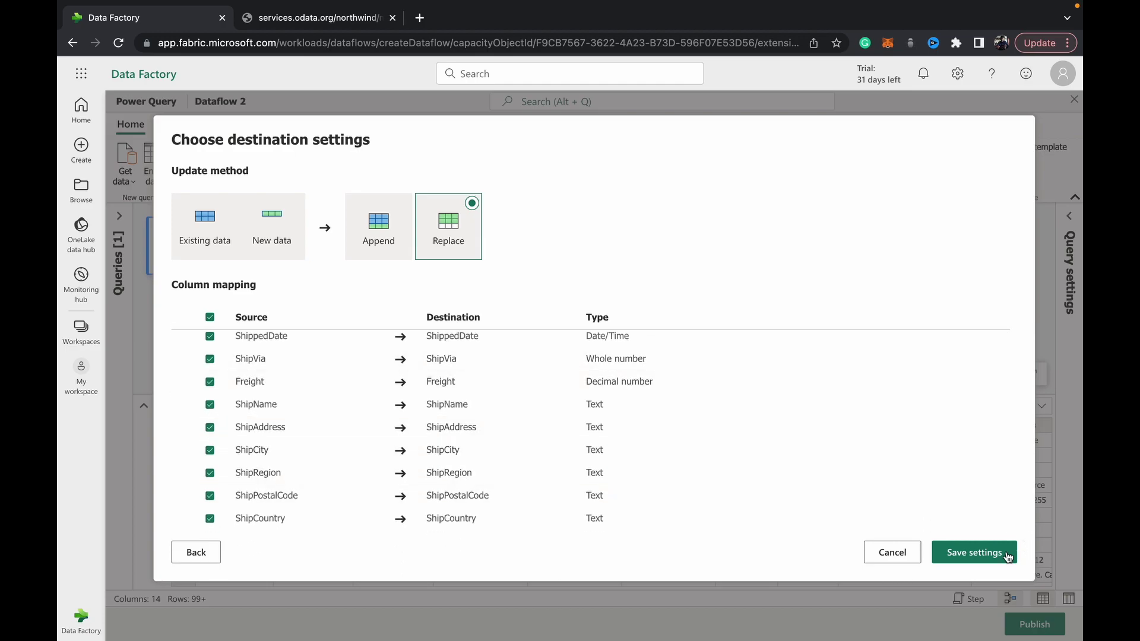
left_click(977, 552)
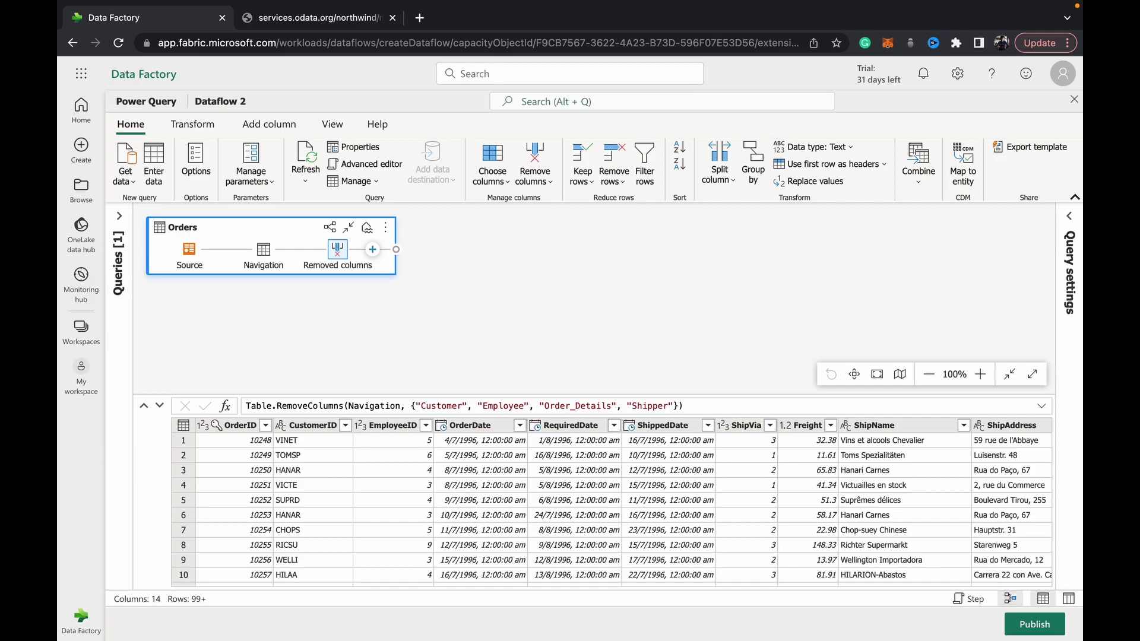
Publish Dataflow 2 to My workspace
left_click(1034, 624)
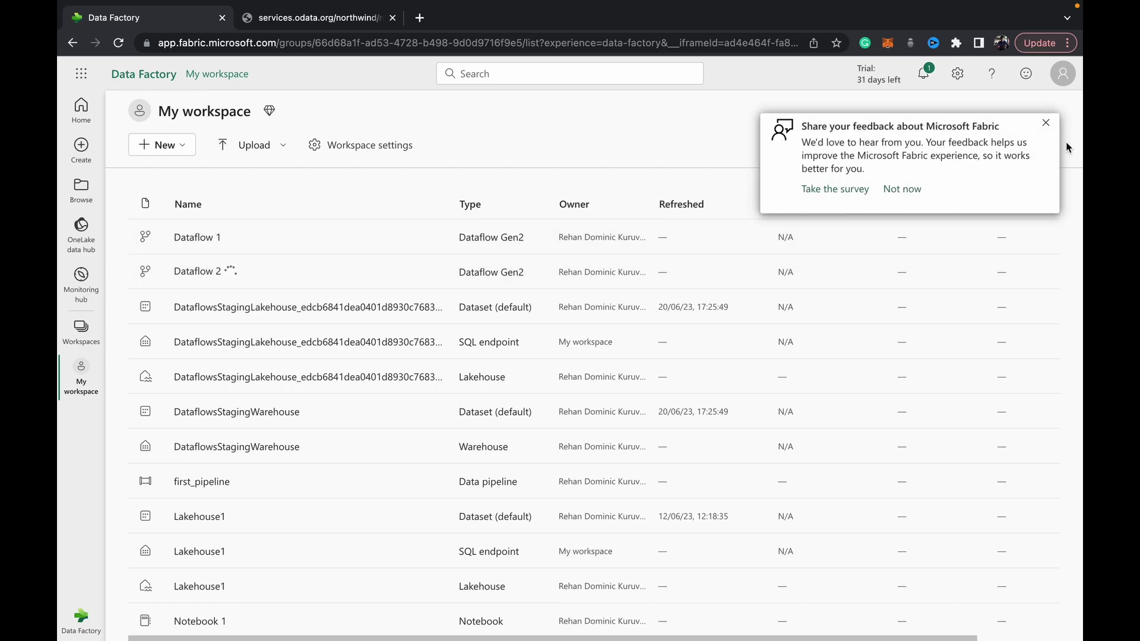
Dismiss the feedback popup and run Refresh now on Dataflow 2
left_click(1045, 123)
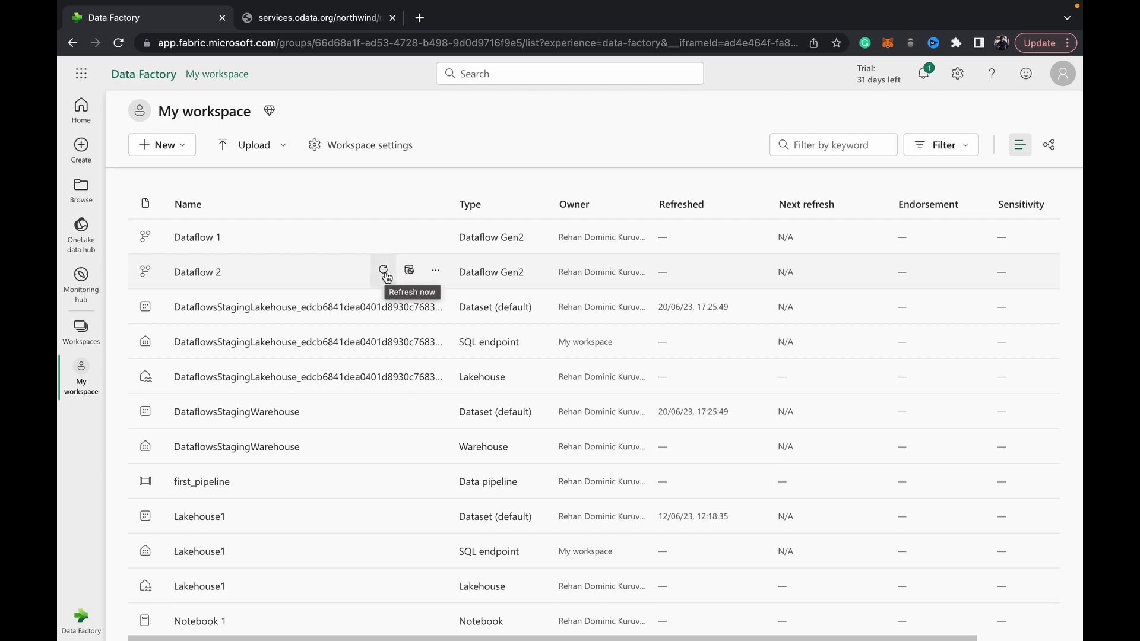
left_click(384, 271)
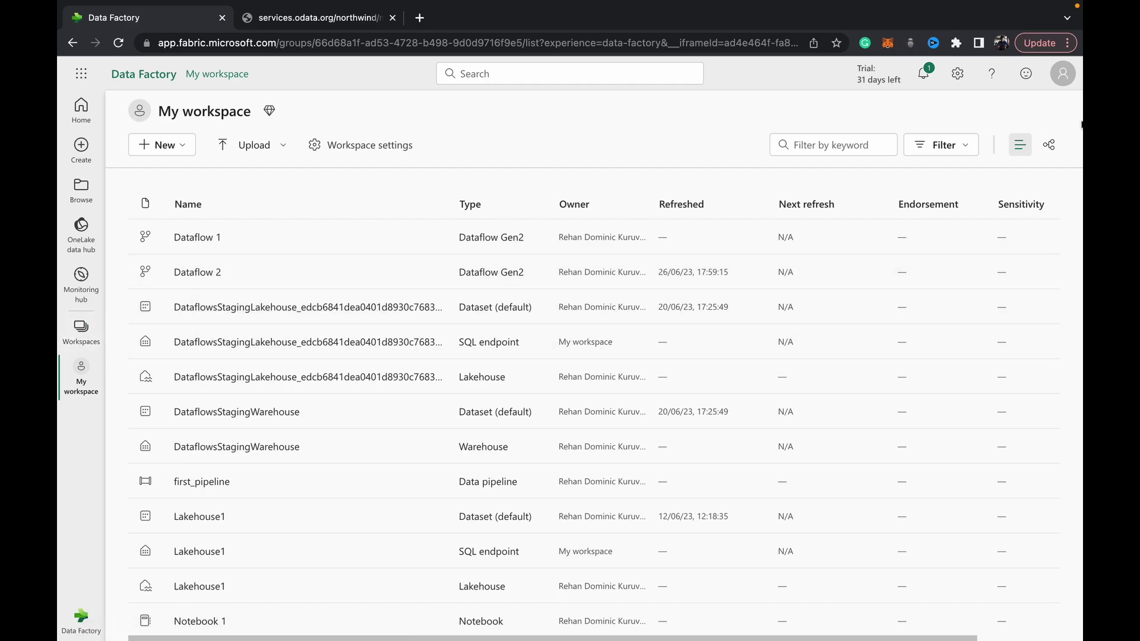
Filter the workspace items to Lakehouse type and open Lakehouse1
left_click(958, 145)
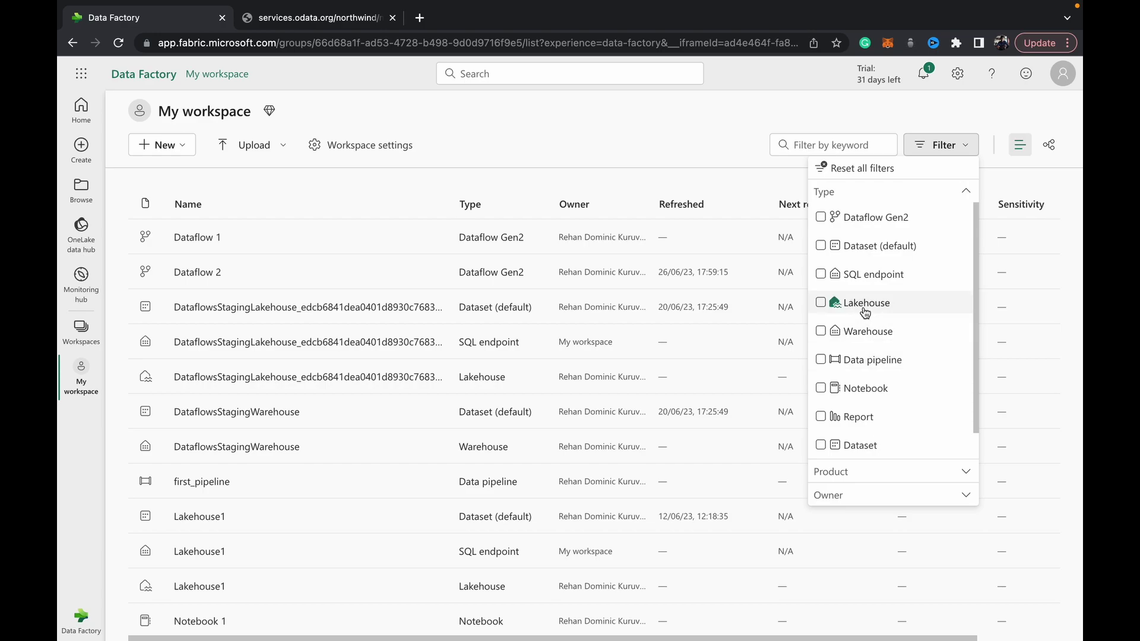
left_click(837, 302)
left_click(194, 273)
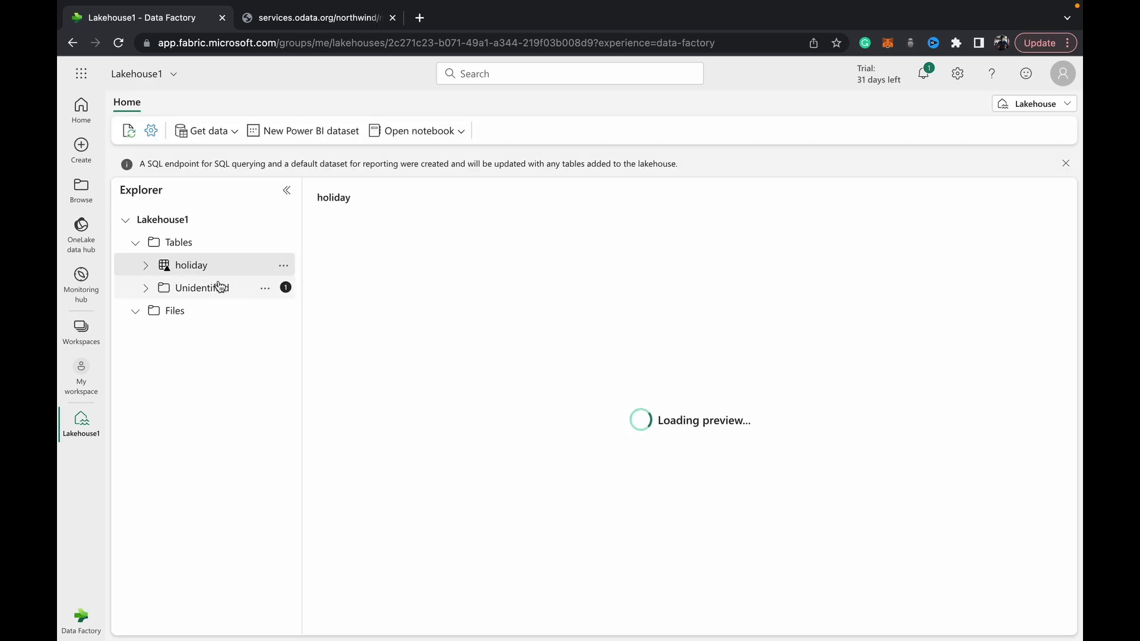
Refresh the Tables folder, then preview and expand the new Orders table showing 830 rows
left_click(284, 243)
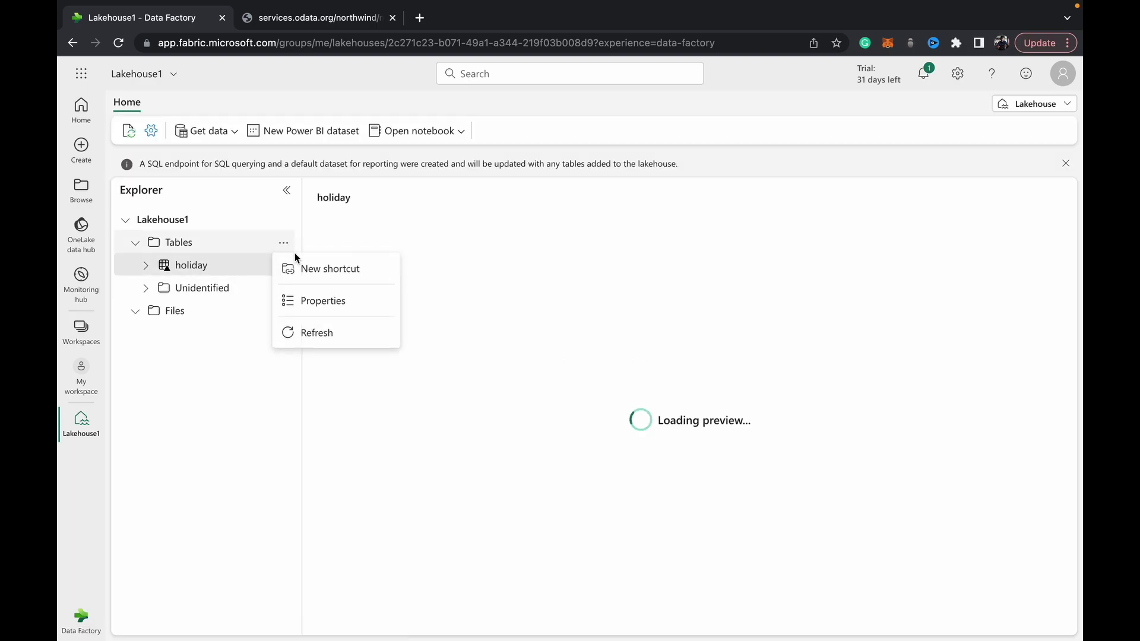
left_click(315, 331)
left_click(204, 292)
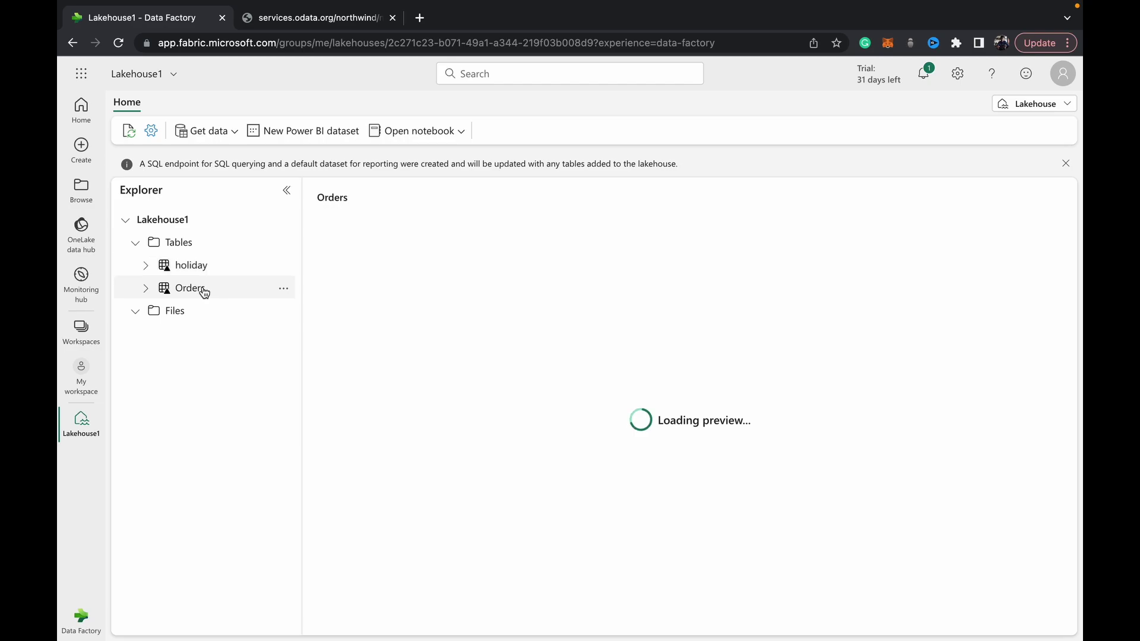
left_click(145, 288)
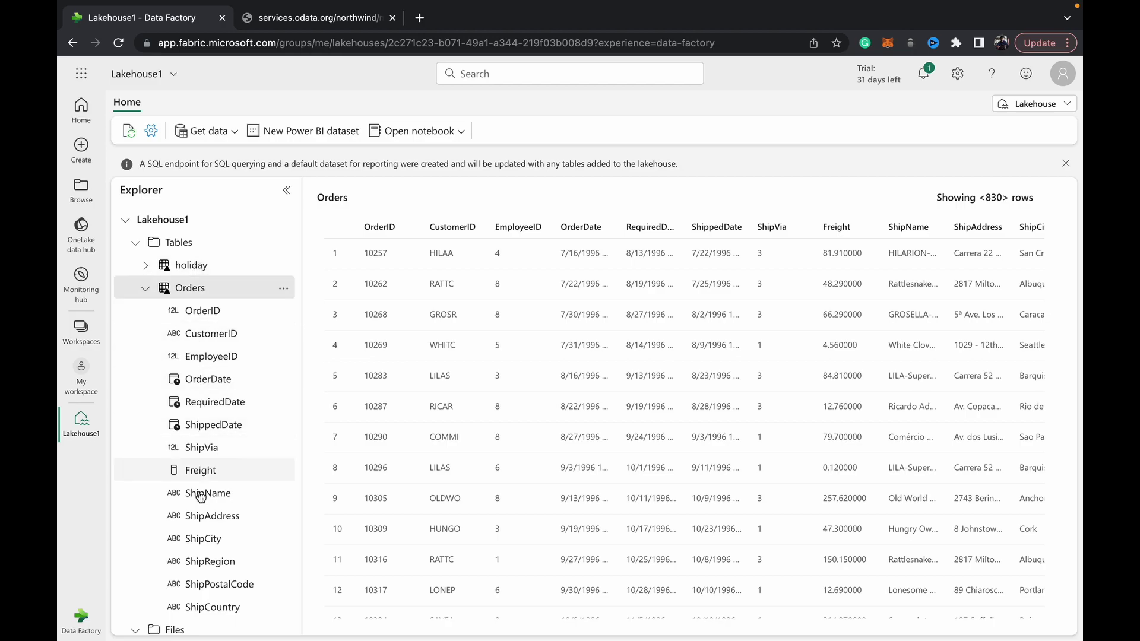
scroll(449, 254, "down", 20)
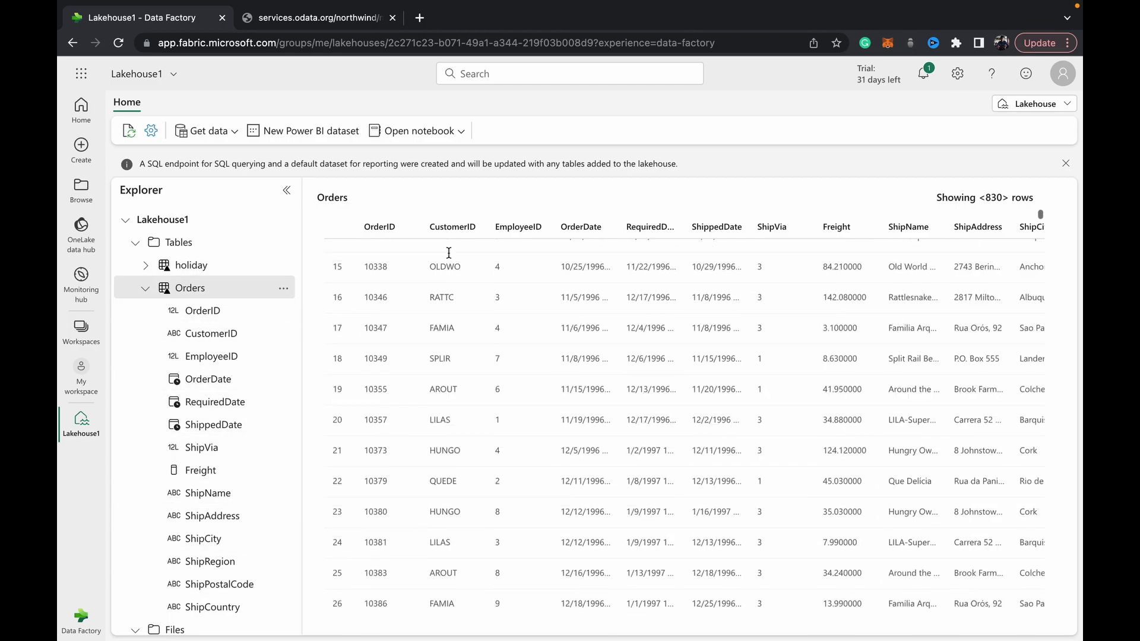